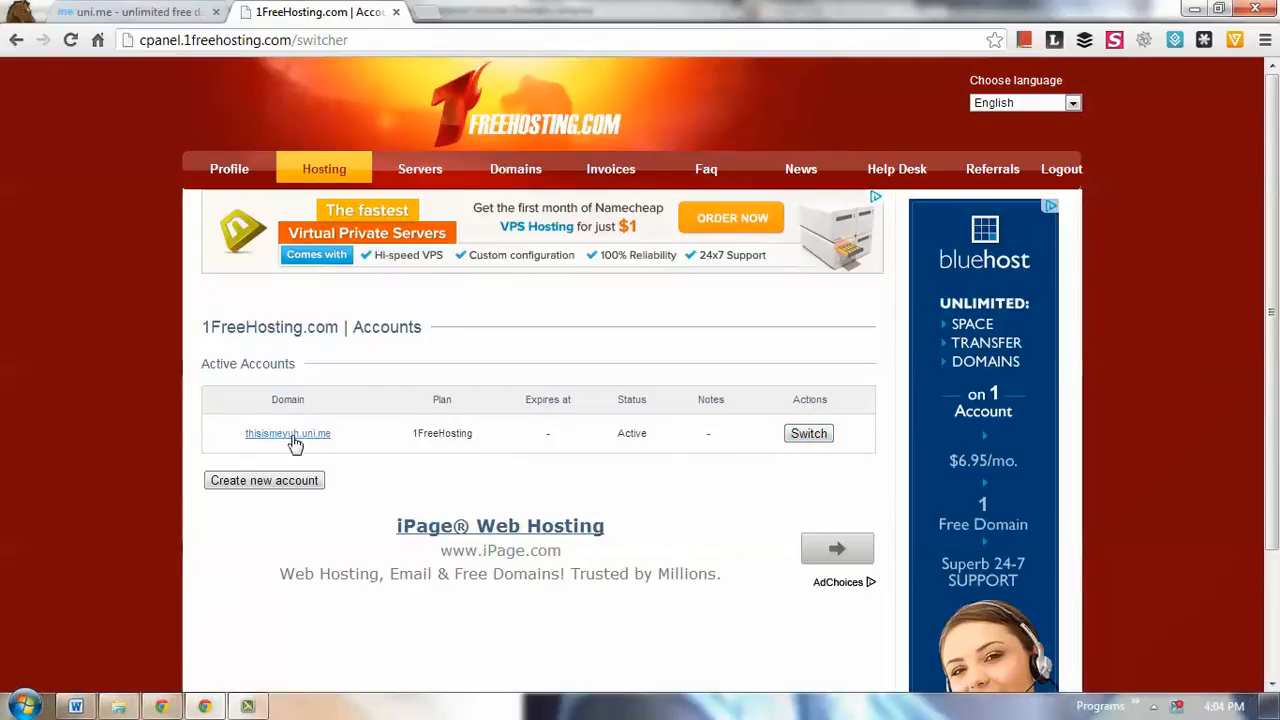
- Switch to the control panel of the active thisismeyuh.uni.me hosting account
{"action": "left_click", "coordinate": [808, 434]}
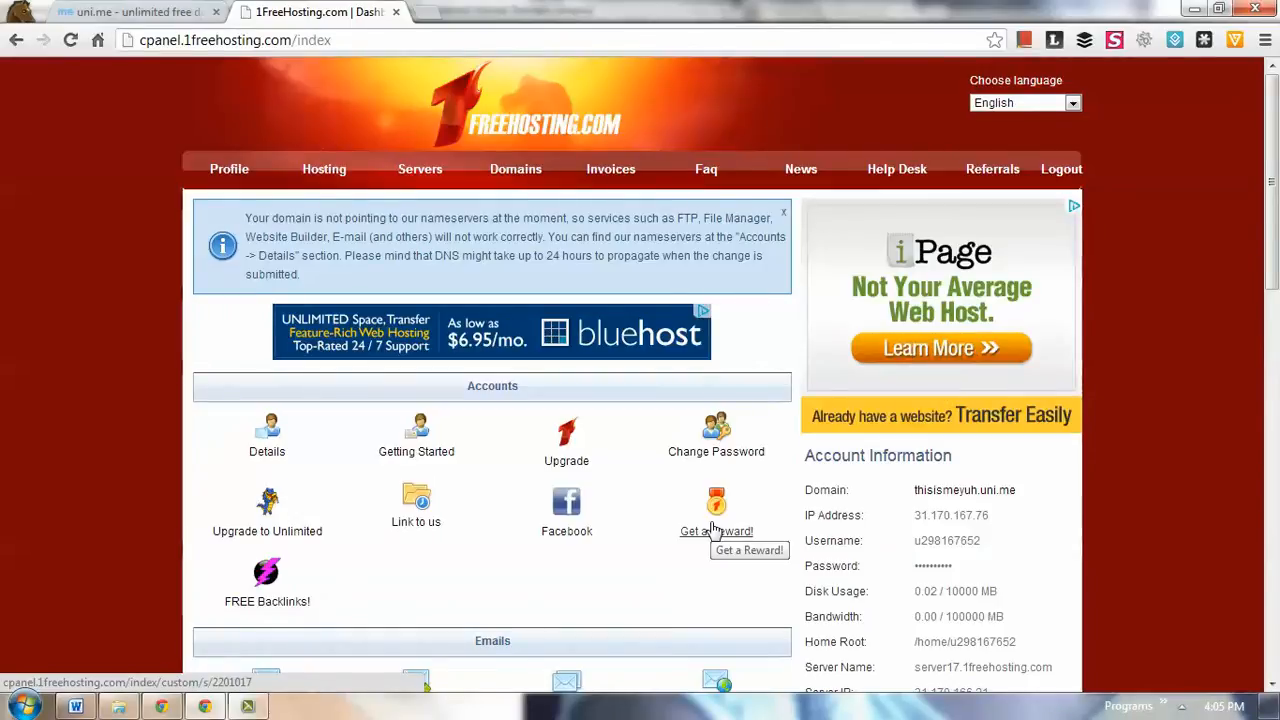
- Look through the hosting control panel's sections, from Accounts, Emails and Domains down to Website, Files, Advanced and Other
{"action": "scroll", "coordinate": [714, 530], "scroll_direction": "down", "scroll_amount": 3}
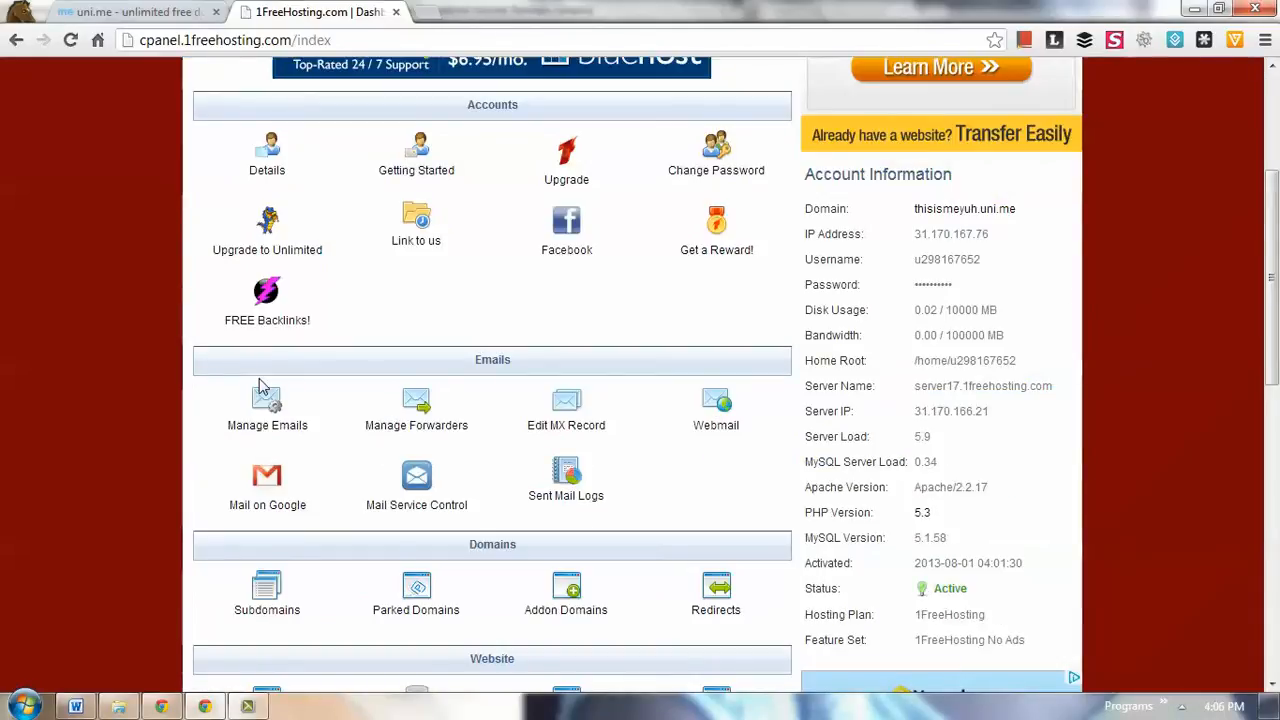
{"action": "scroll", "coordinate": [258, 386], "scroll_direction": "up", "scroll_amount": 3}
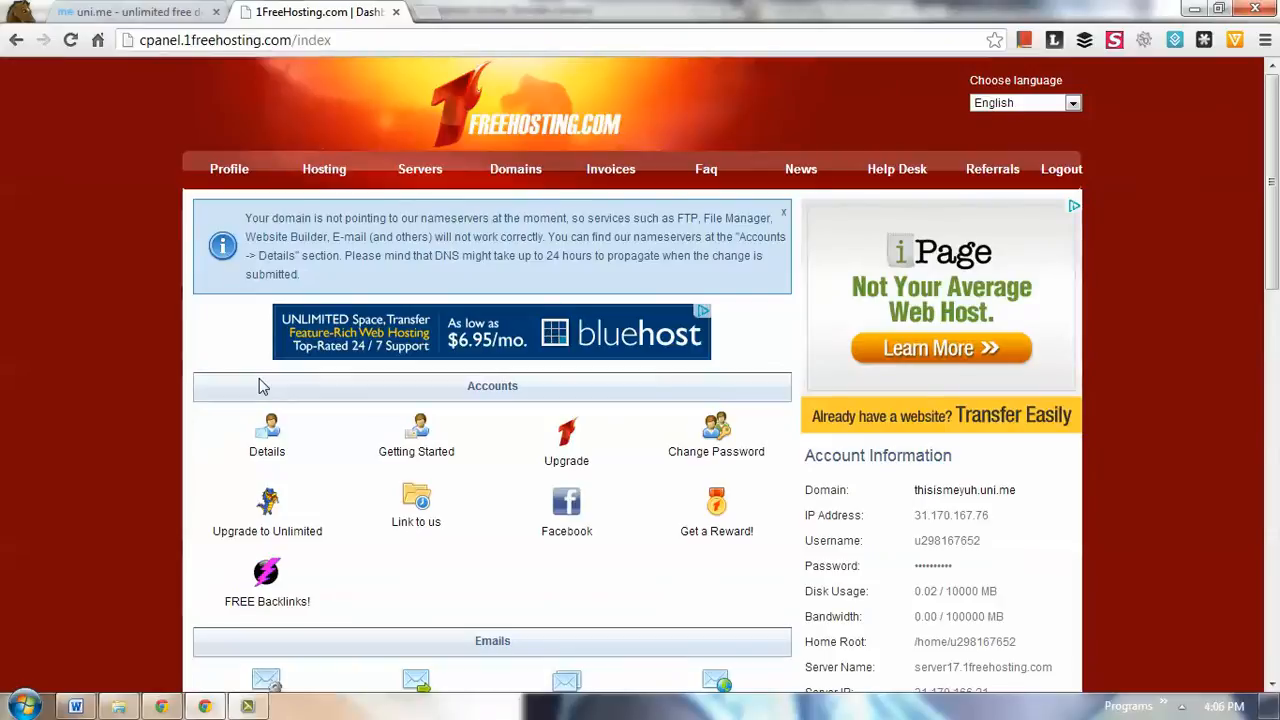
{"action": "left_click_drag", "start_coordinate": [1272, 262], "coordinate": [1272, 353]}
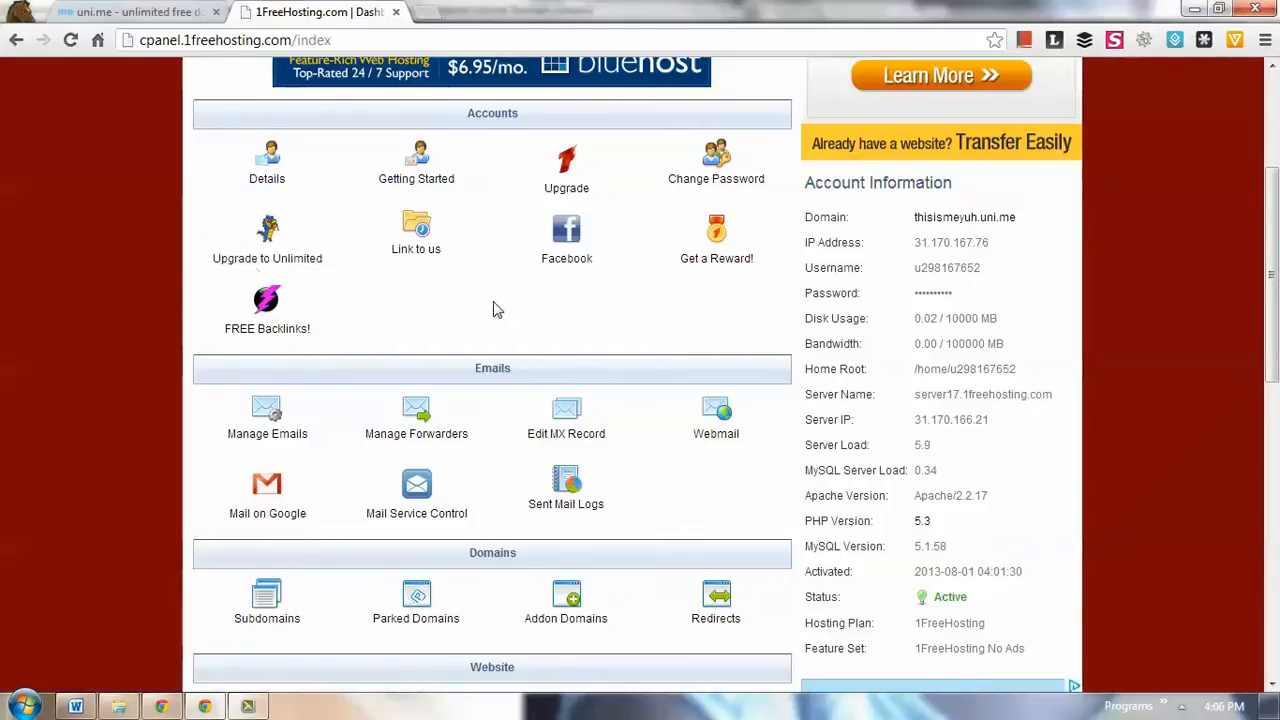
{"action": "scroll", "coordinate": [295, 310], "scroll_direction": "down", "scroll_amount": 2}
{"action": "scroll", "coordinate": [290, 310], "scroll_direction": "up", "scroll_amount": 3}
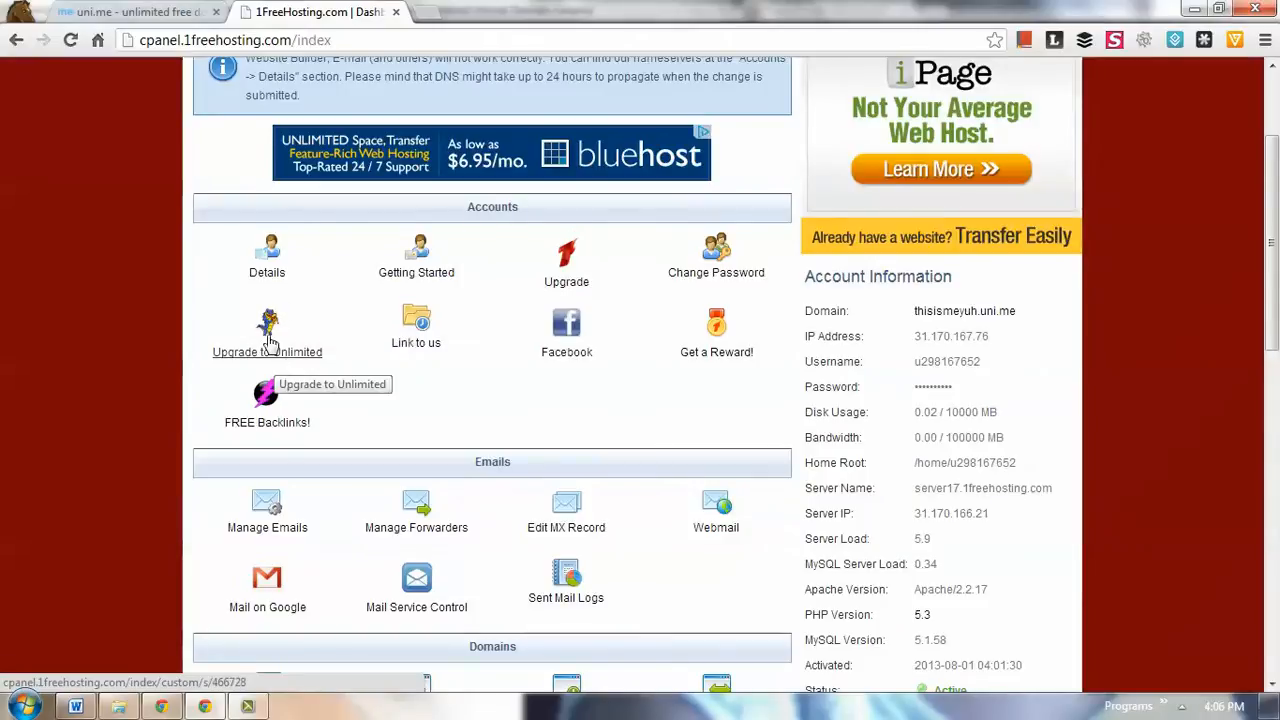
{"action": "scroll", "coordinate": [354, 431], "scroll_direction": "down", "scroll_amount": 2}
{"action": "scroll", "coordinate": [354, 431], "scroll_direction": "down", "scroll_amount": 4}
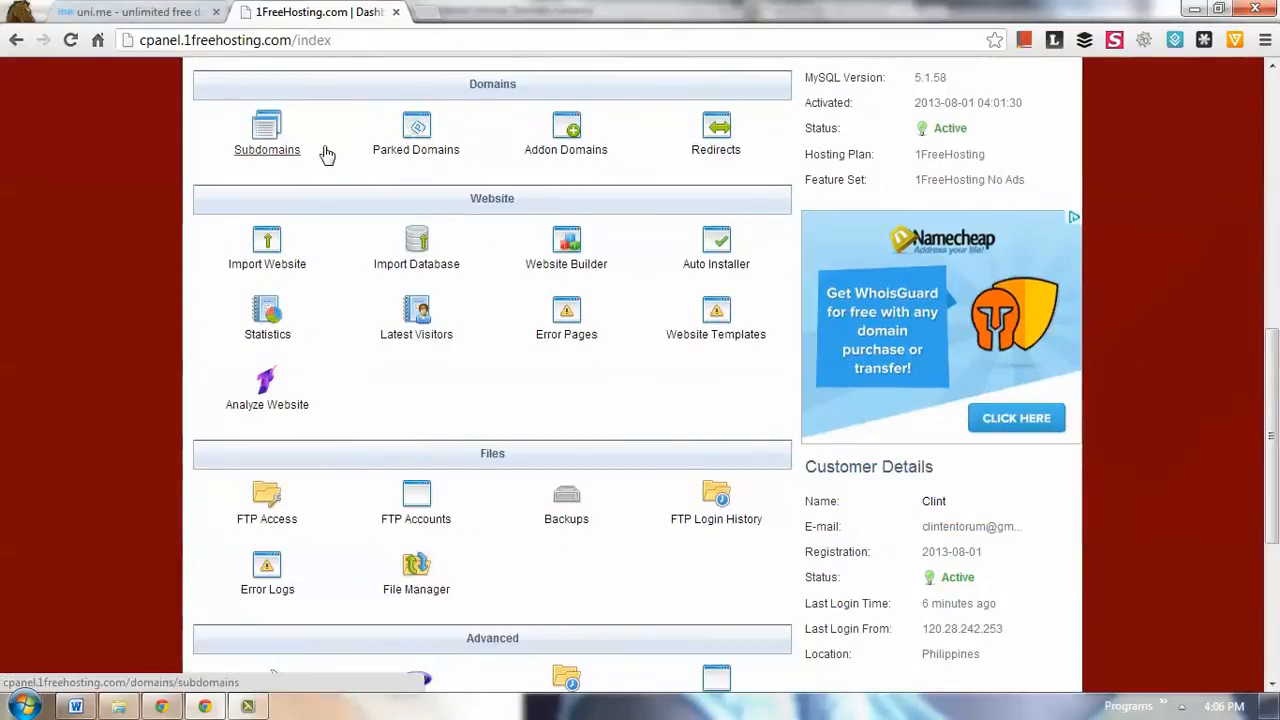
{"action": "scroll", "coordinate": [447, 300], "scroll_direction": "up", "scroll_amount": 1}
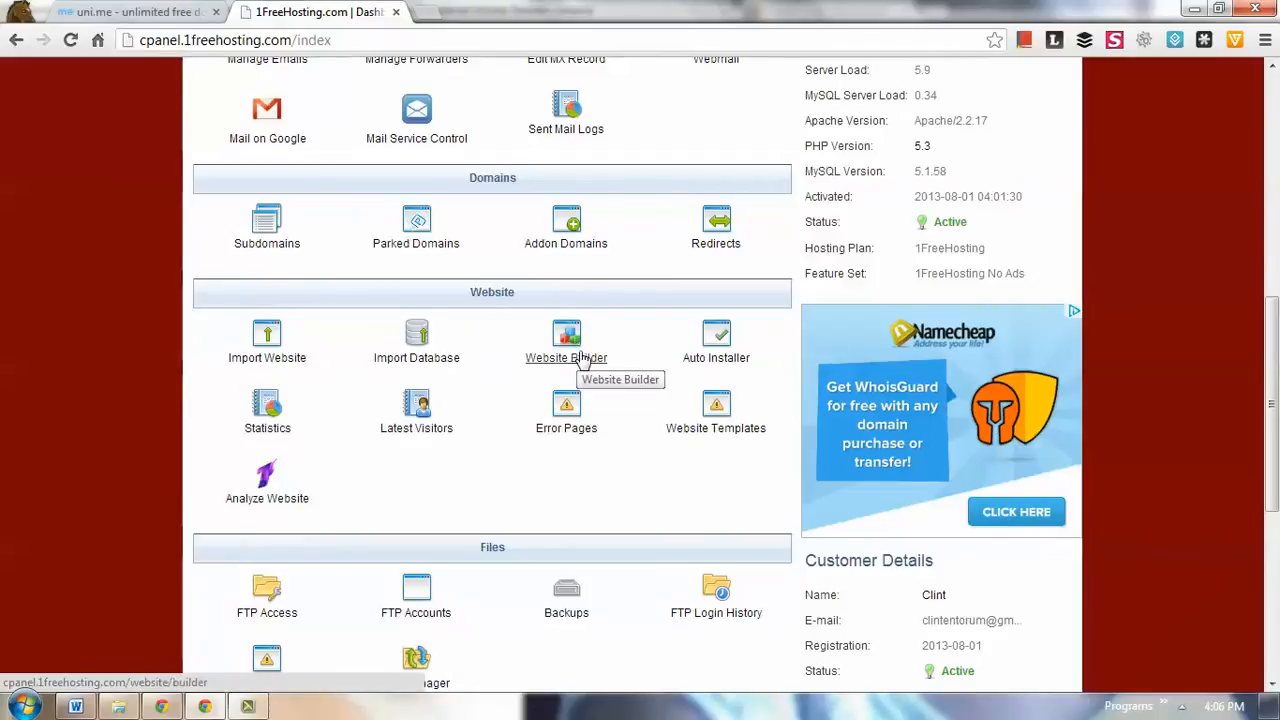
{"action": "scroll", "coordinate": [237, 366], "scroll_direction": "down", "scroll_amount": 2}
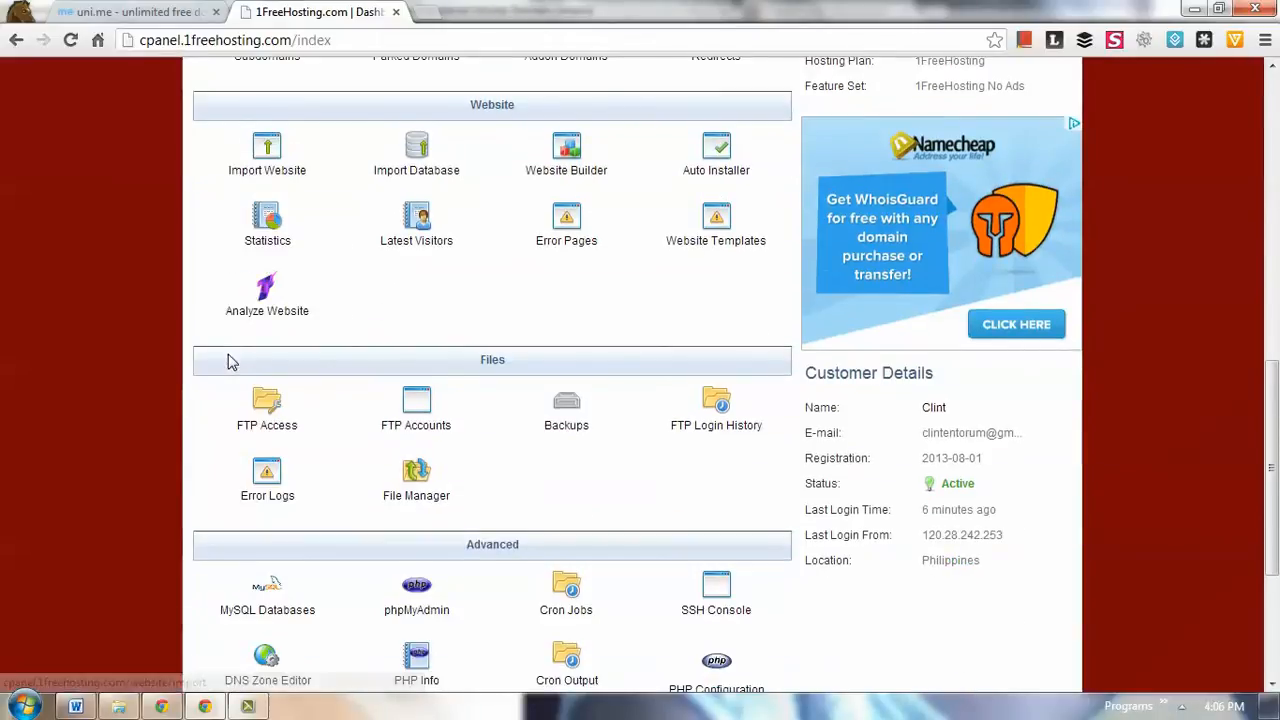
{"action": "scroll", "coordinate": [341, 345], "scroll_direction": "down", "scroll_amount": 1}
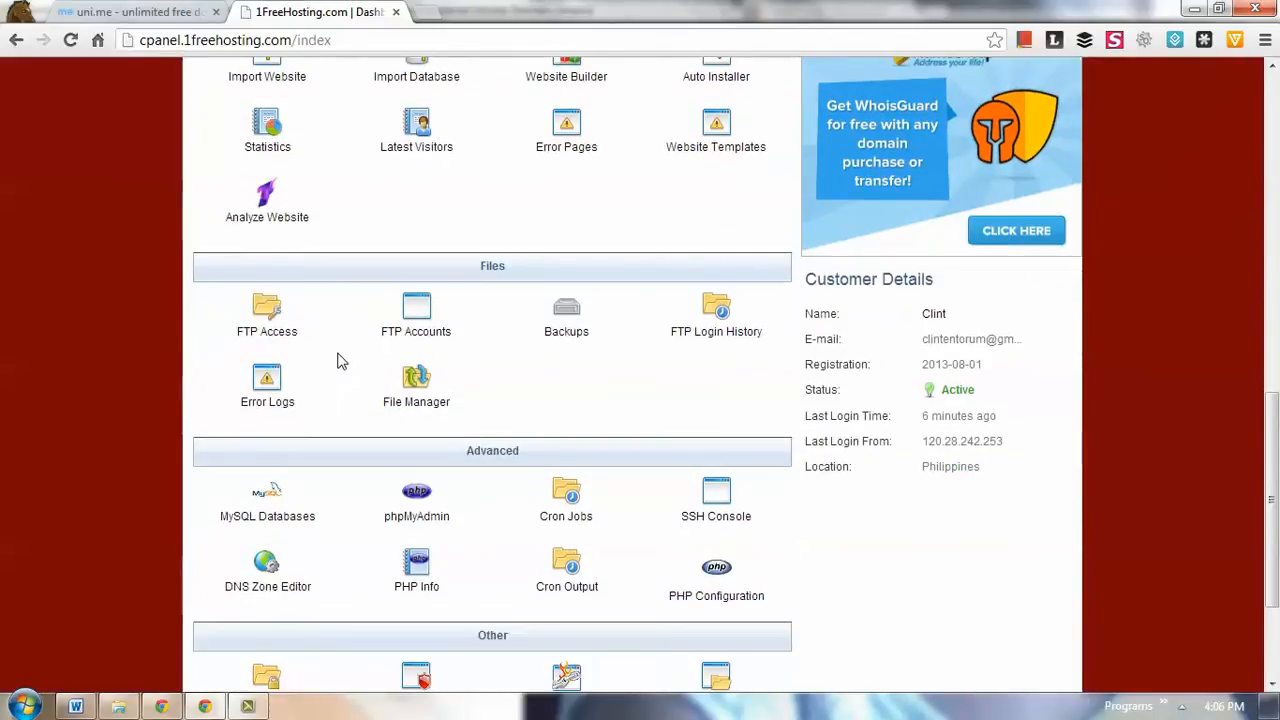
{"action": "scroll", "coordinate": [337, 361], "scroll_direction": "down", "scroll_amount": 1}
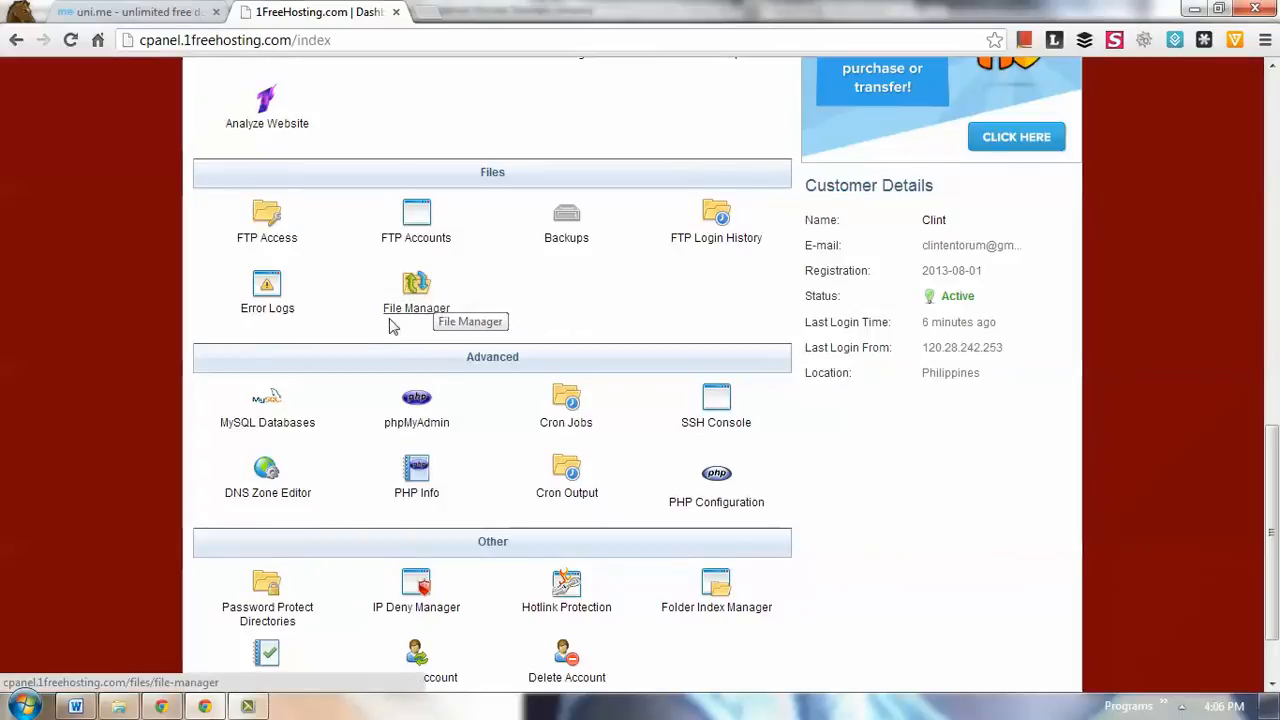
{"action": "scroll", "coordinate": [335, 380], "scroll_direction": "down", "scroll_amount": 1}
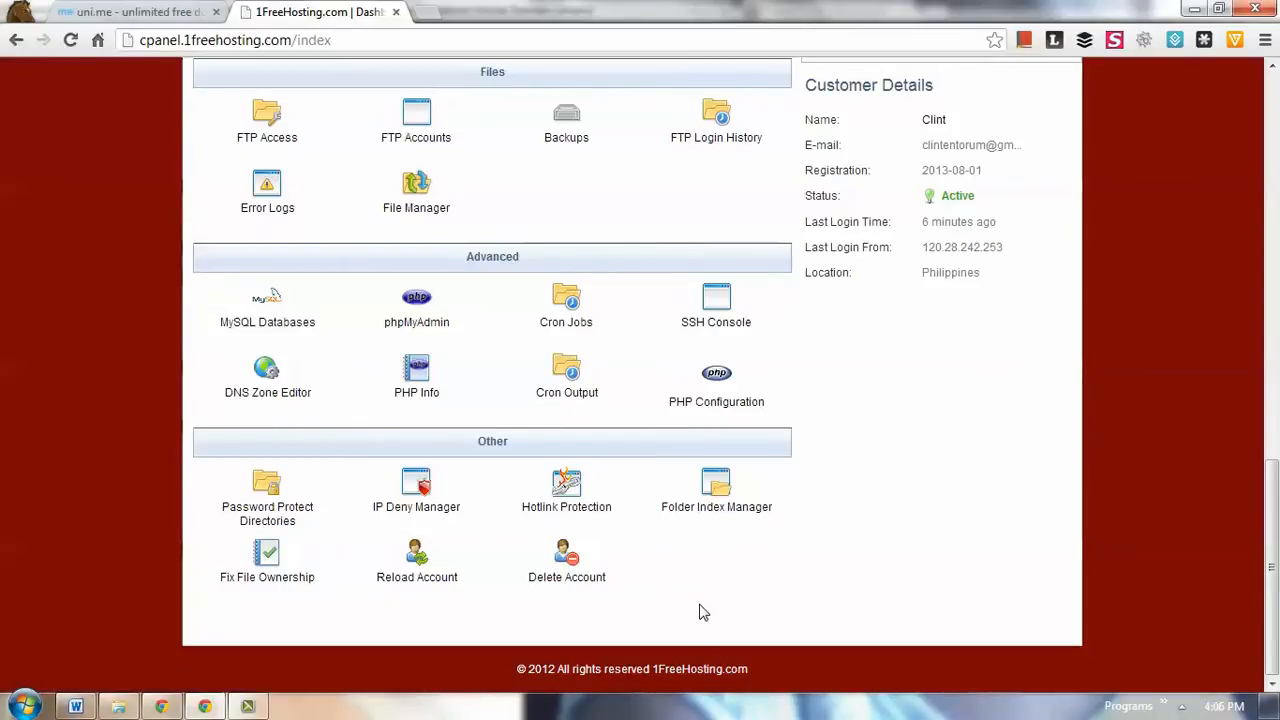
{"action": "scroll", "coordinate": [695, 608], "scroll_direction": "up", "scroll_amount": 6}
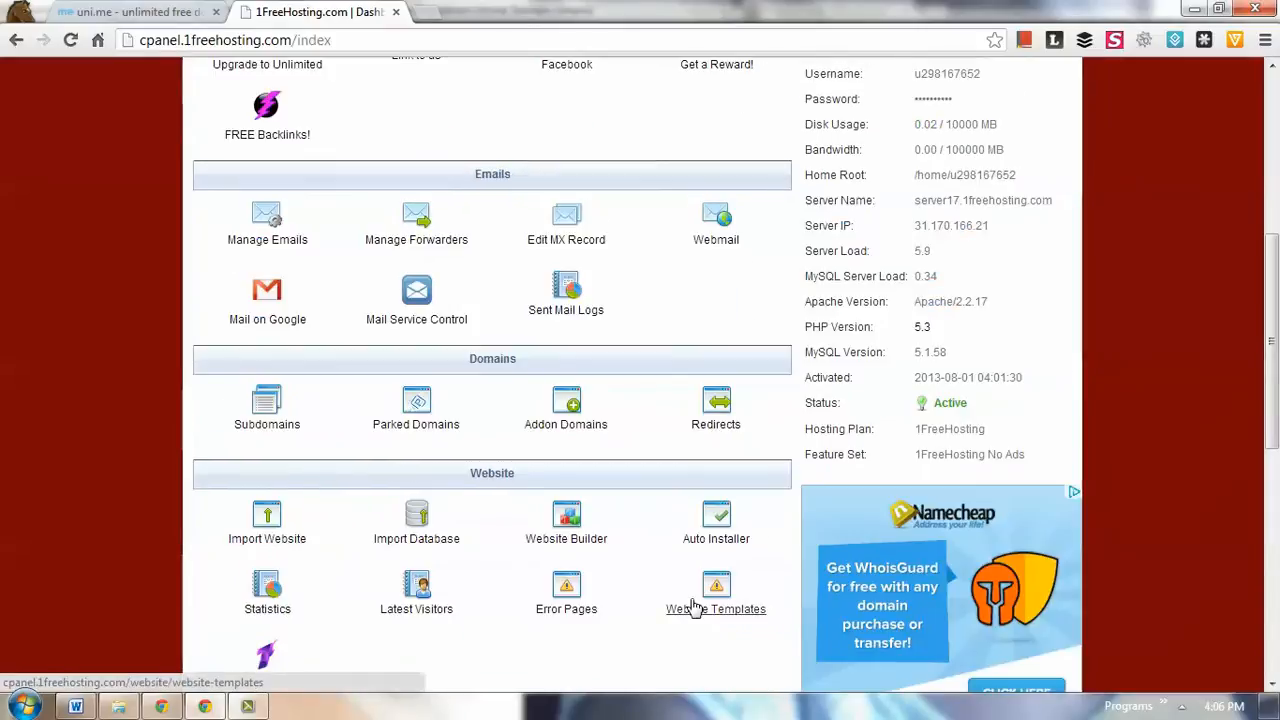
{"action": "scroll", "coordinate": [695, 608], "scroll_direction": "up", "scroll_amount": 3}
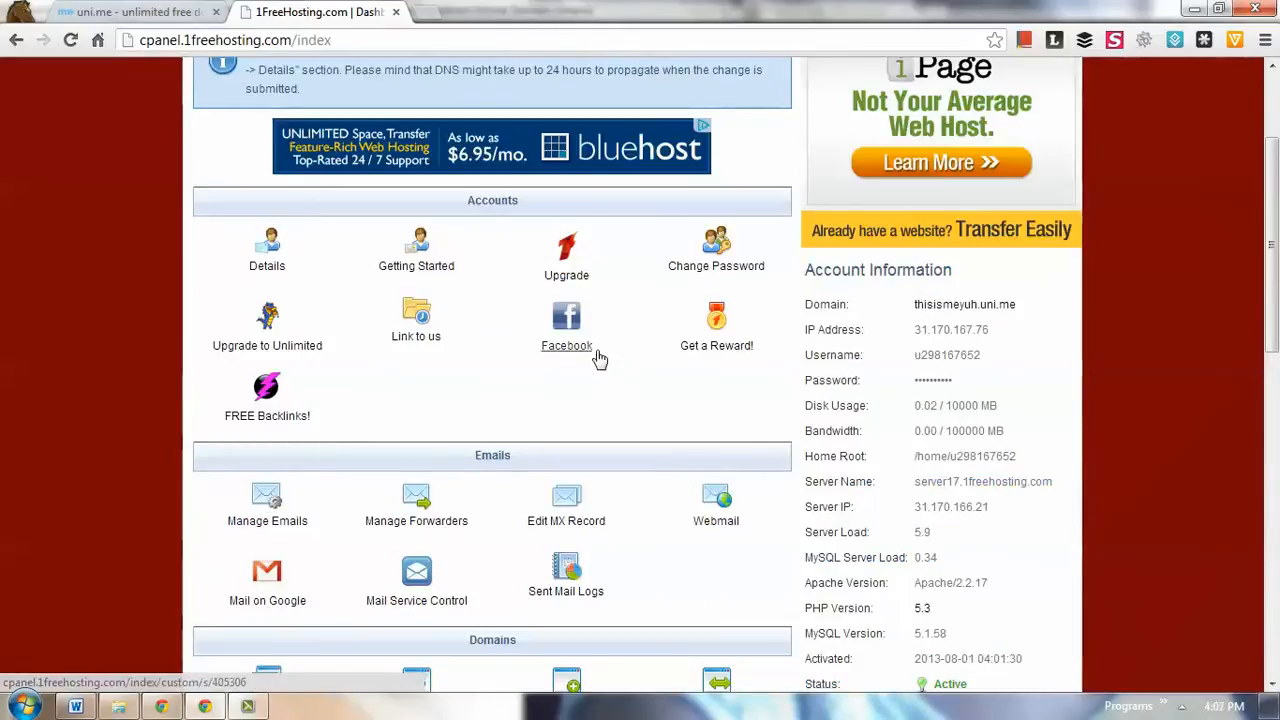
{"action": "scroll", "coordinate": [547, 414], "scroll_direction": "up", "scroll_amount": 3}
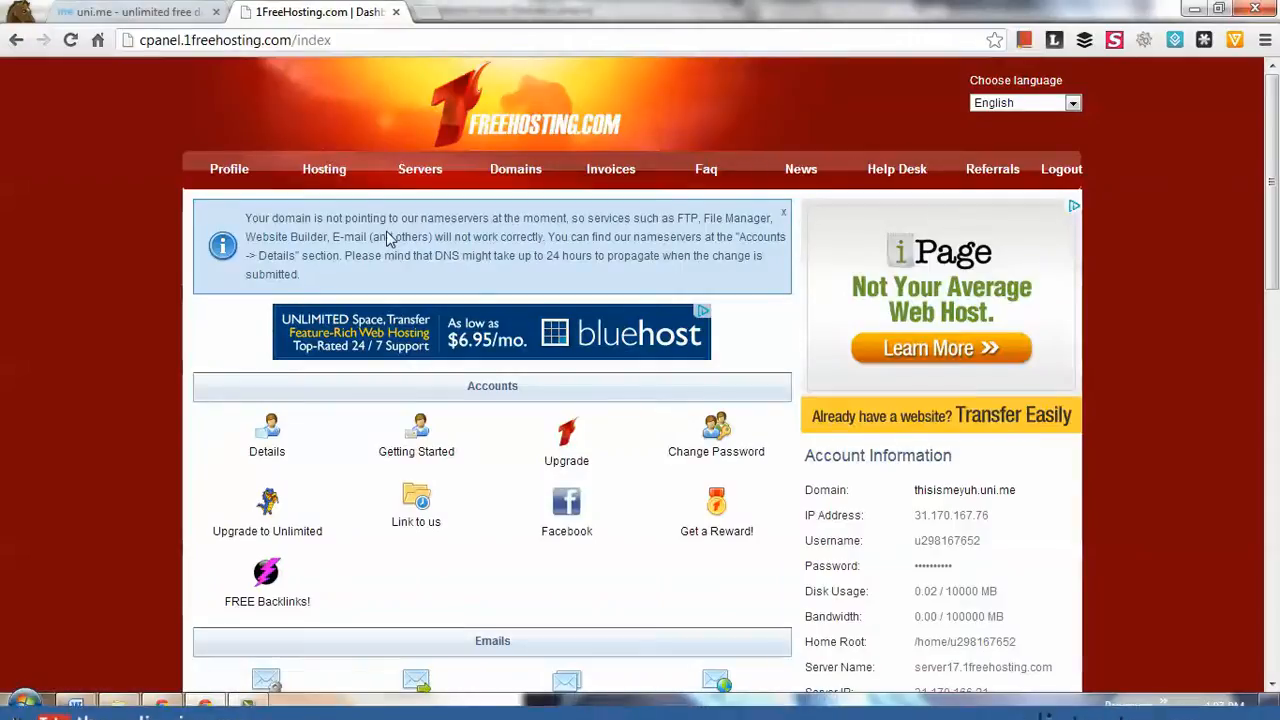
- Switch to the uni.me account, copy the domain name thisismeyuh.uni.me and open that domain's options
{"action": "left_click", "coordinate": [302, 43]}
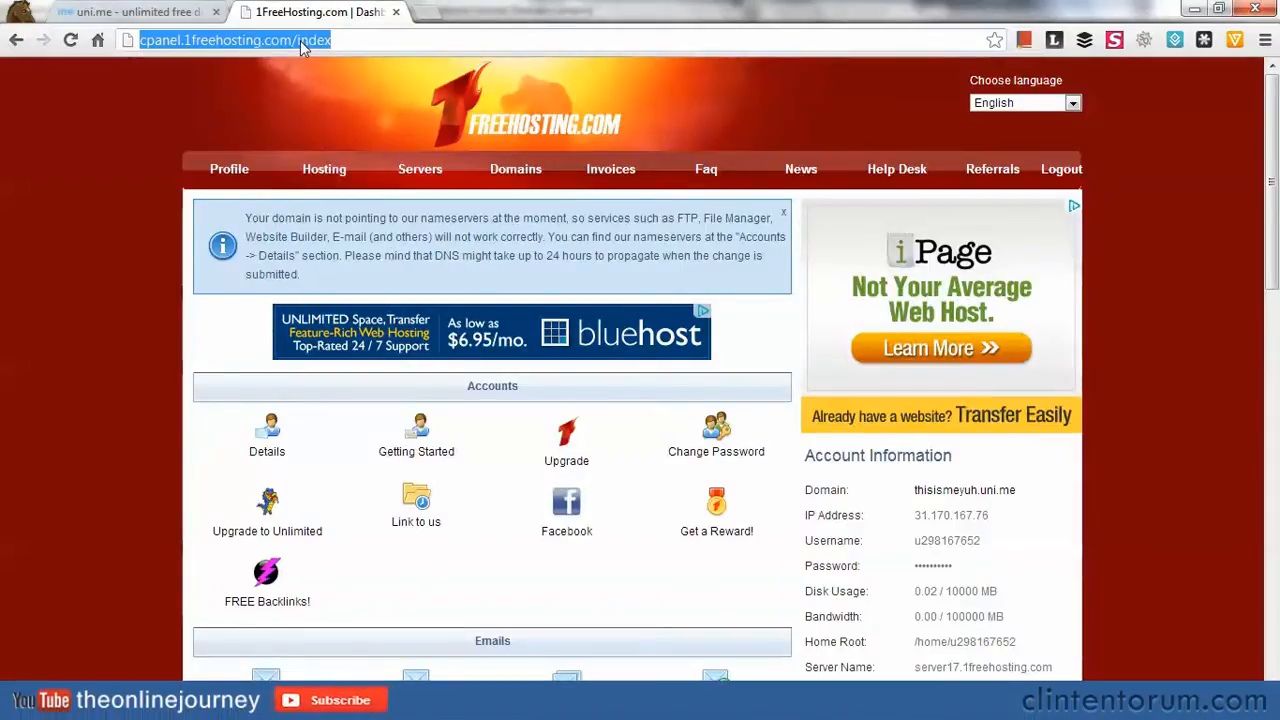
{"action": "left_click", "coordinate": [148, 14]}
{"action": "left_click_drag", "start_coordinate": [345, 458], "coordinate": [209, 449]}
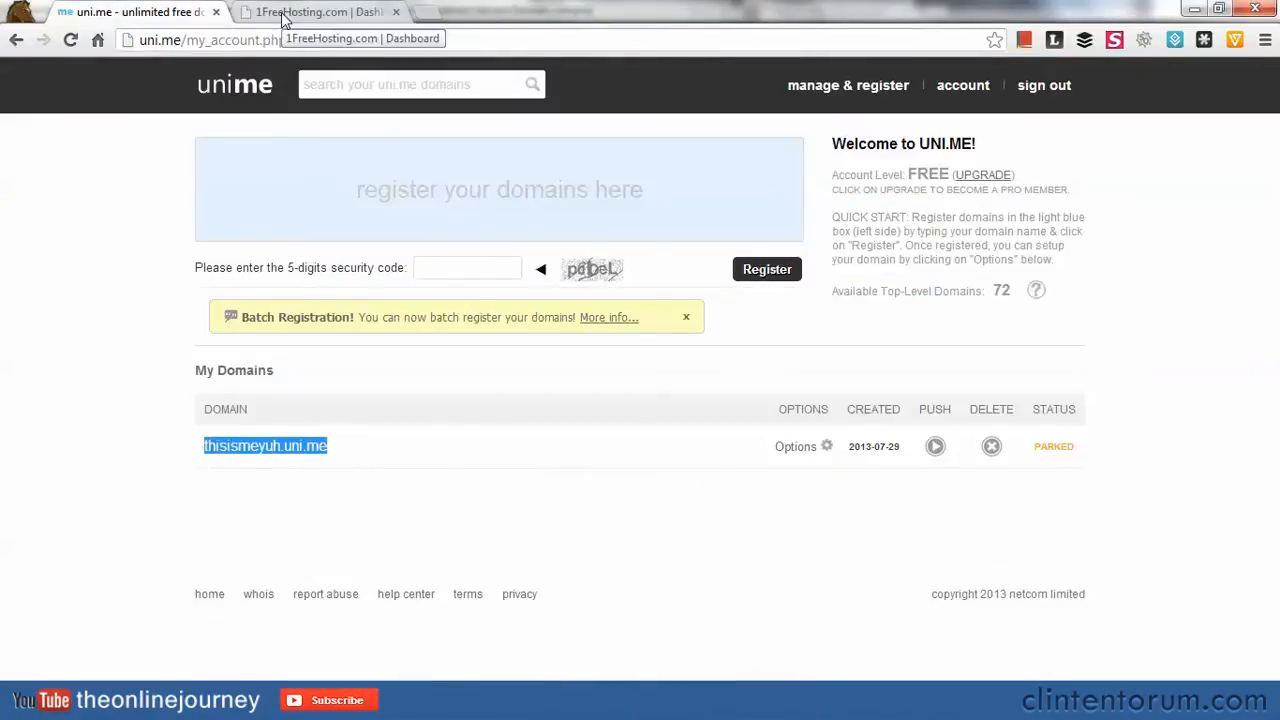
{"action": "right_click", "coordinate": [257, 447]}
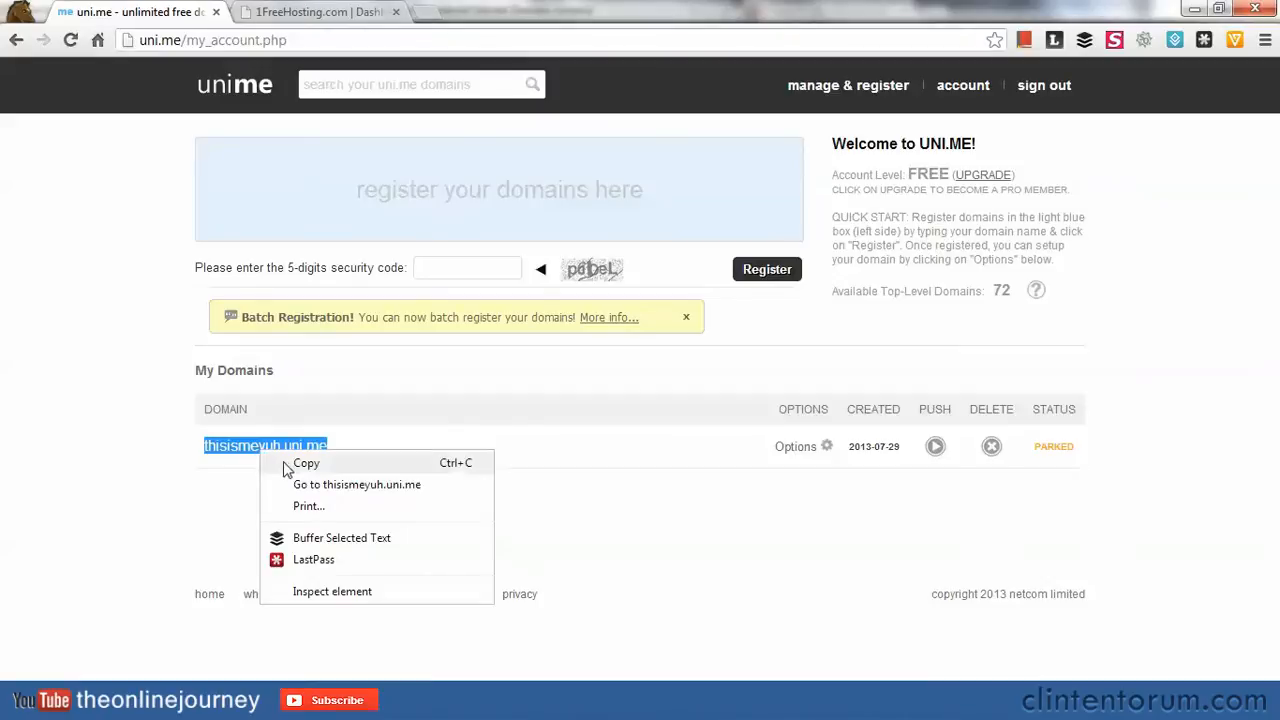
{"action": "left_click", "coordinate": [283, 462]}
{"action": "left_click", "coordinate": [793, 452]}
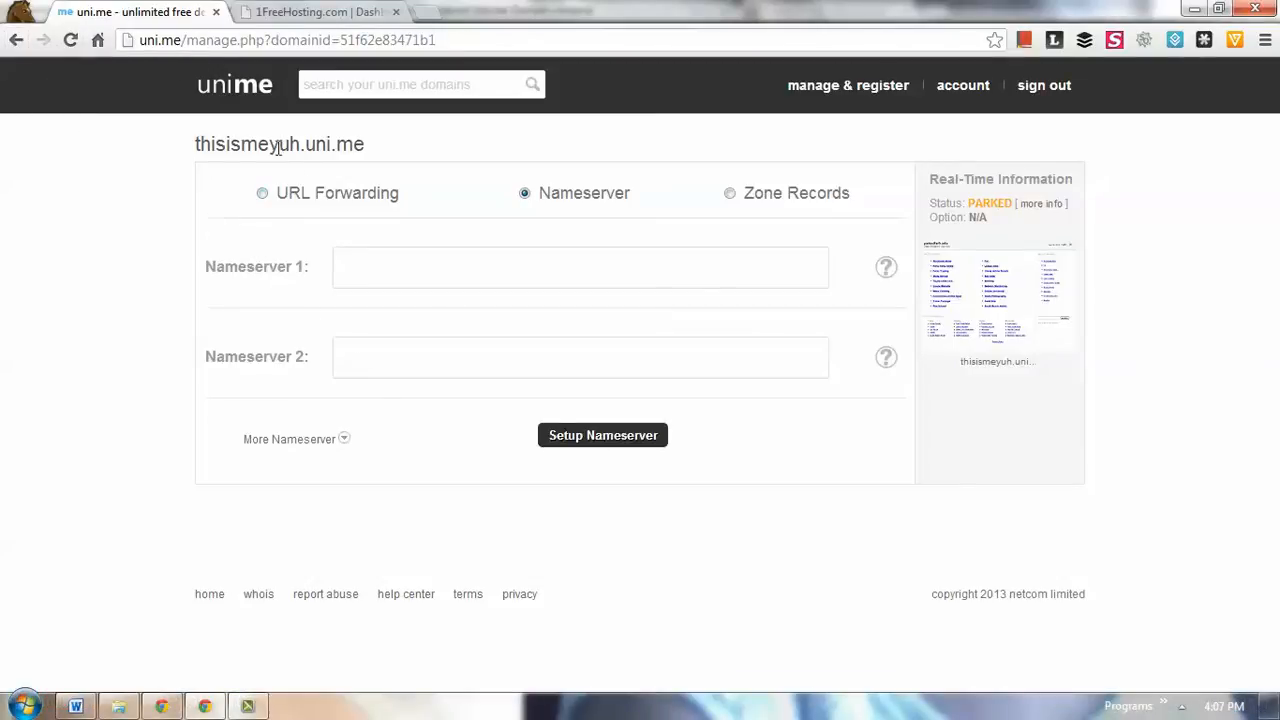
{"action": "double_click", "coordinate": [226, 142]}
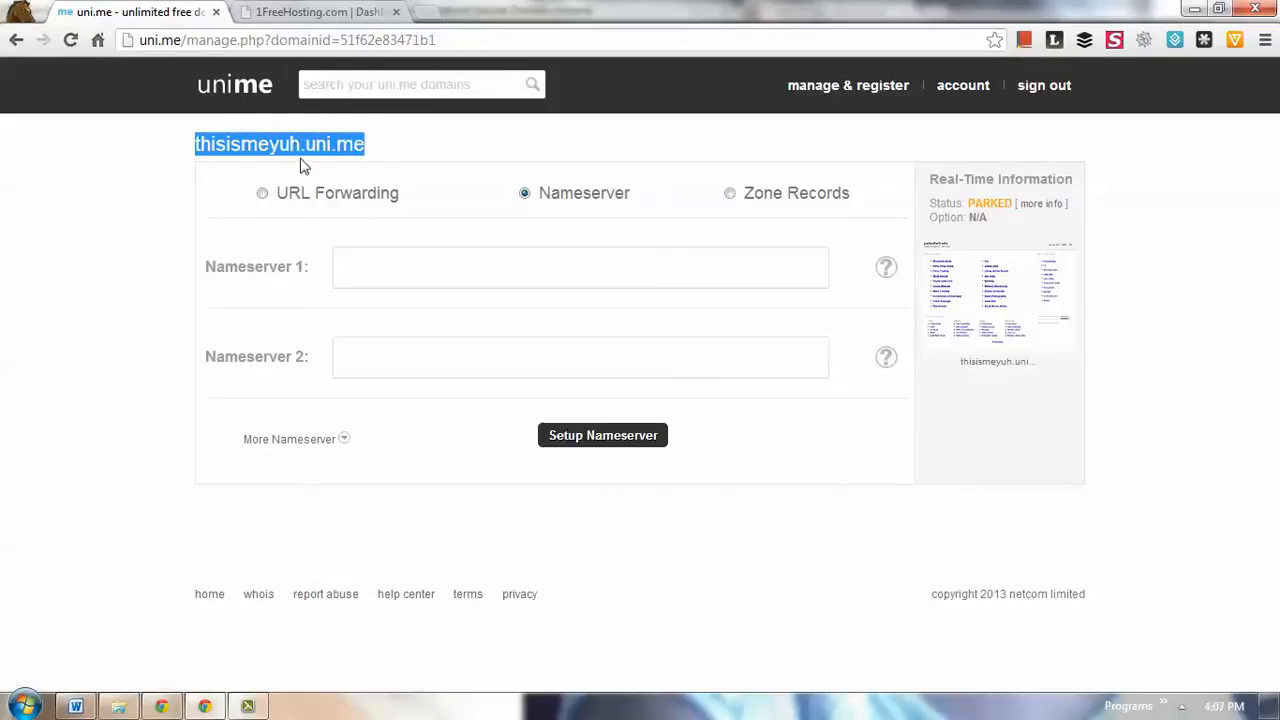
{"action": "left_click", "coordinate": [282, 13]}
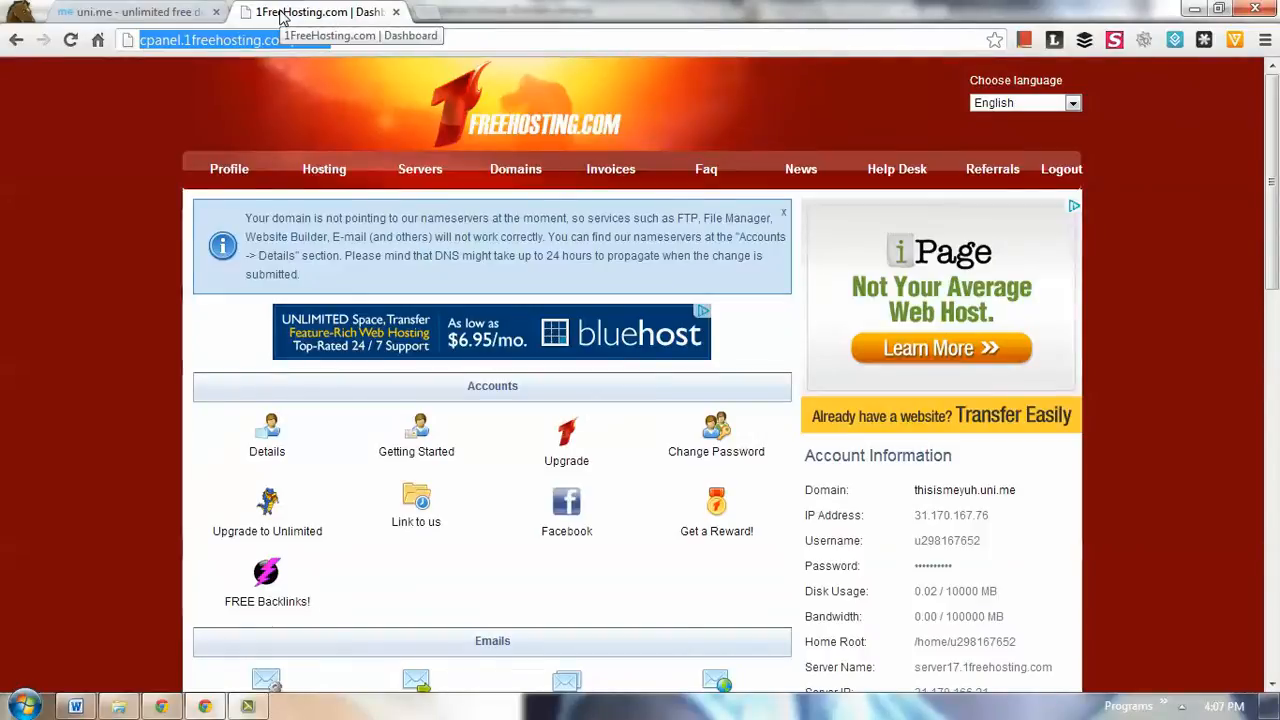
{"action": "left_click", "coordinate": [140, 12]}
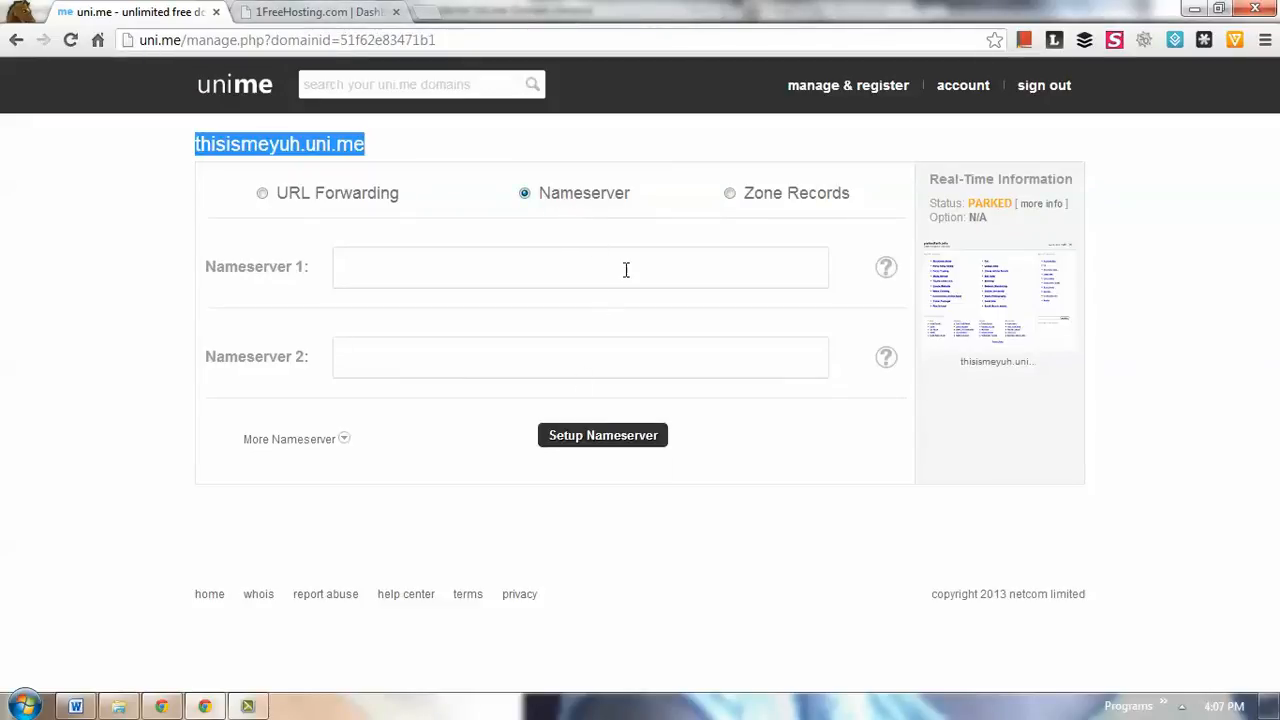
{"action": "left_click", "coordinate": [16, 40]}
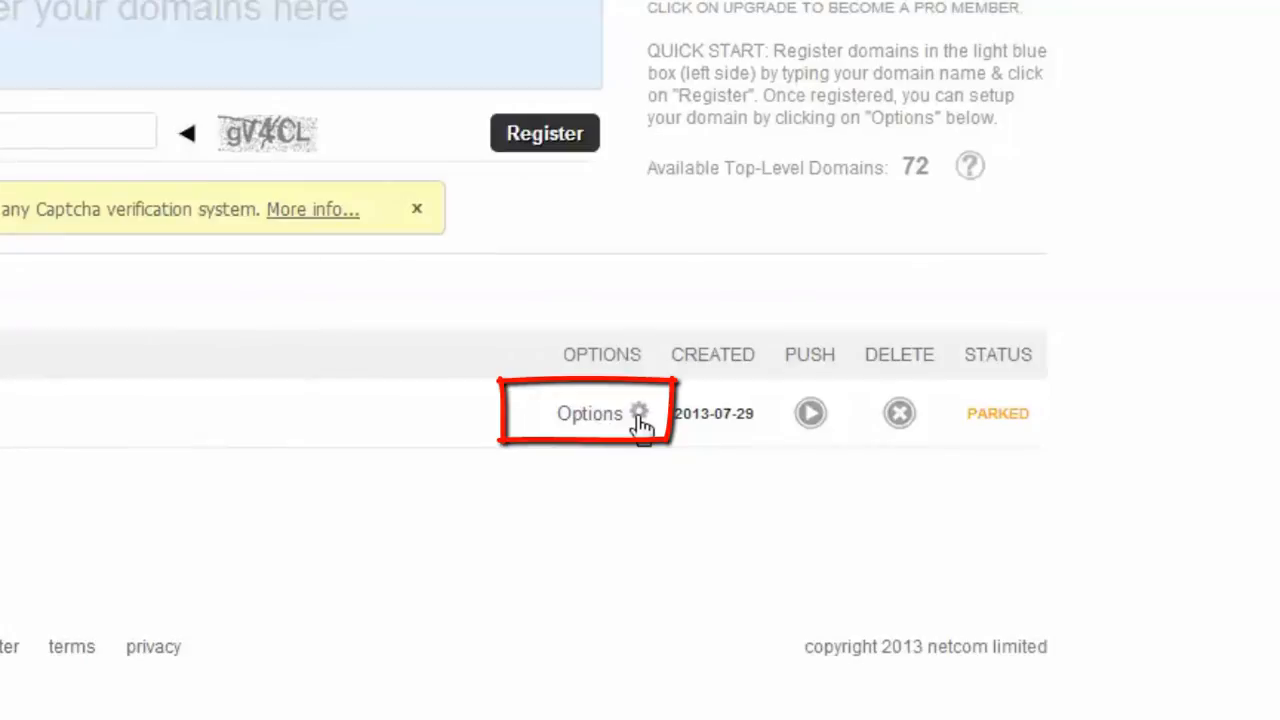
{"action": "left_click", "coordinate": [640, 418]}
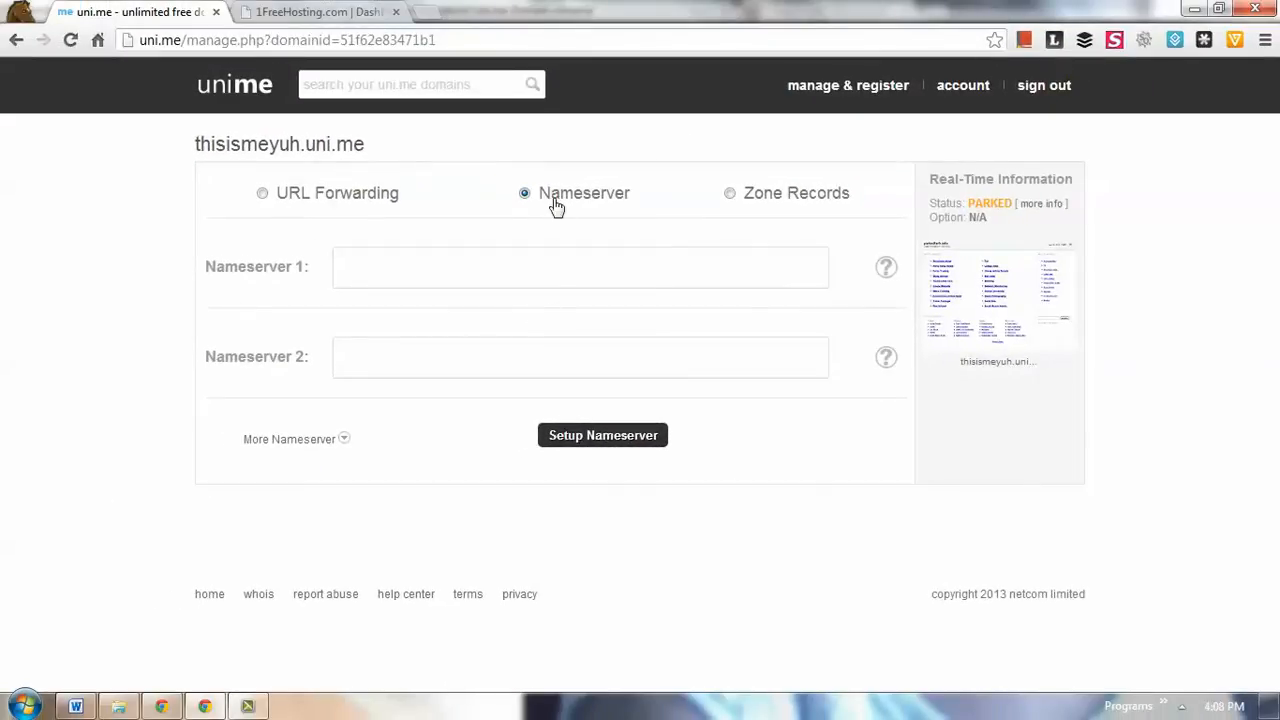
- Examine the domain's Zone Records and URL Forwarding setups, and return to the Nameserver setup
{"action": "left_click", "coordinate": [760, 203]}
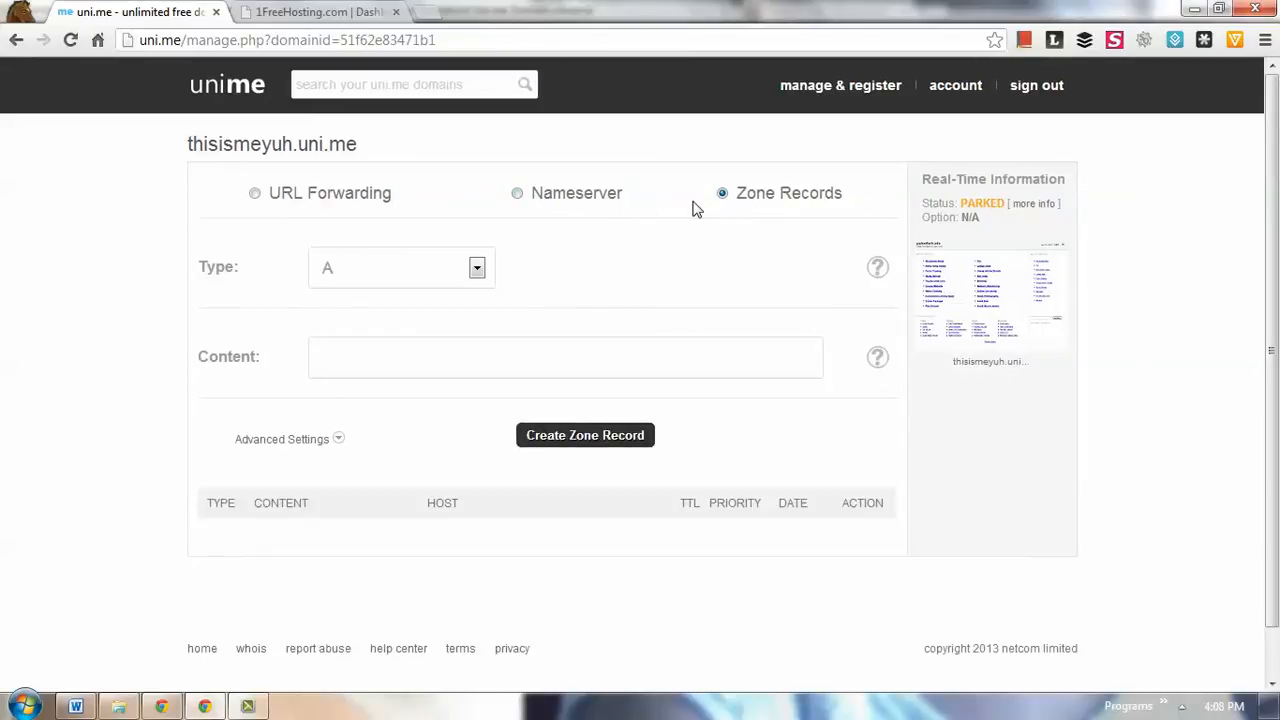
{"action": "left_click", "coordinate": [585, 198]}
{"action": "left_click", "coordinate": [292, 200]}
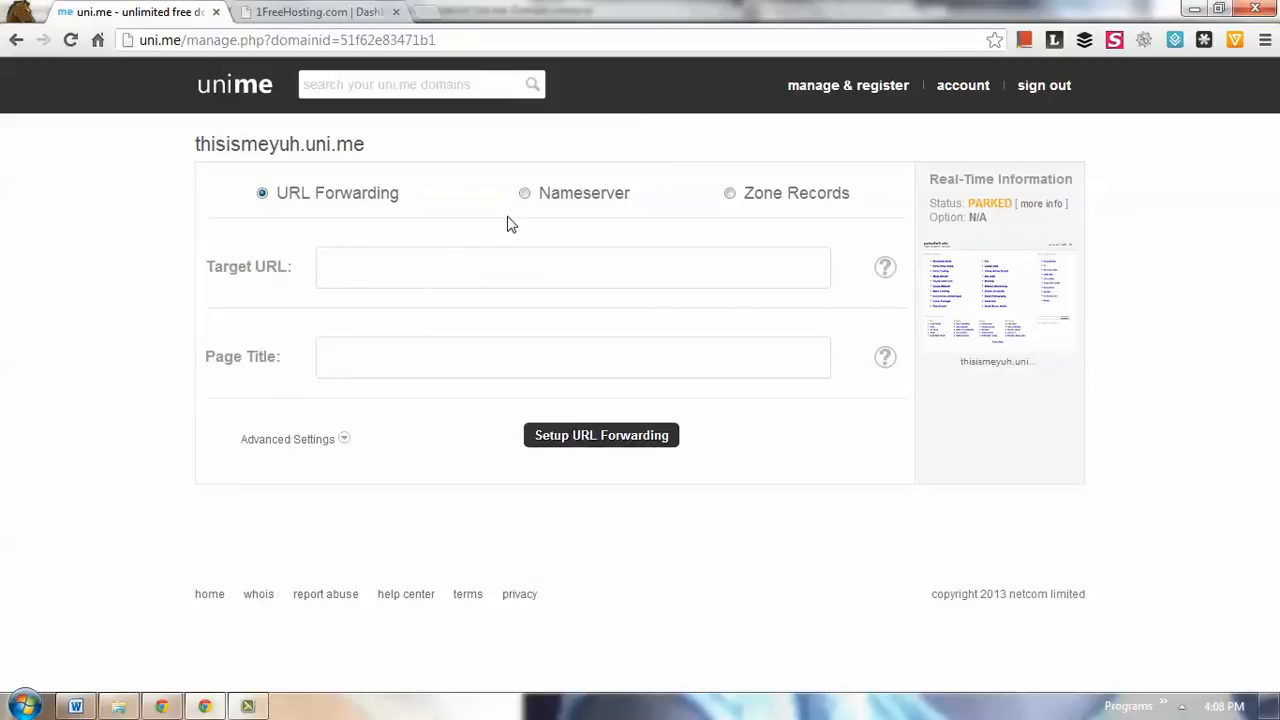
{"action": "left_click", "coordinate": [548, 202]}
{"action": "left_click", "coordinate": [508, 277]}
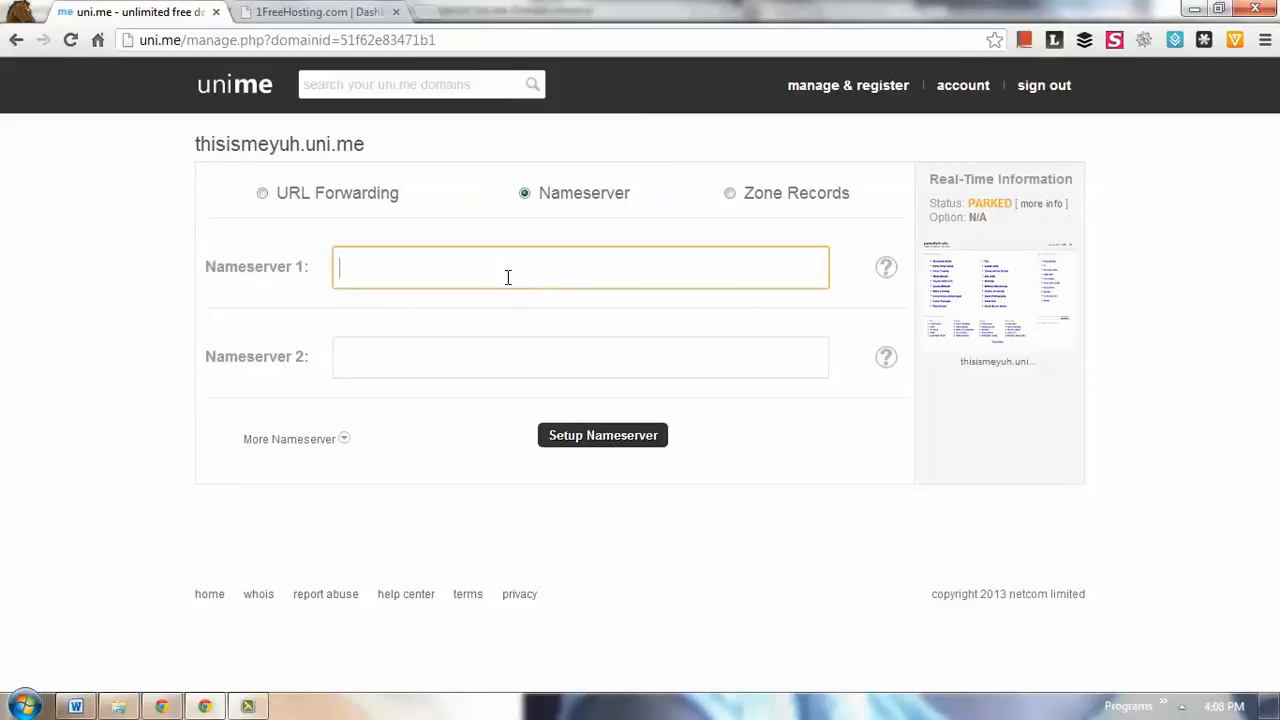
- Switch to the 1FreeHosting dashboard, open the account details and review the nameserver addresses listed there
{"action": "left_click", "coordinate": [287, 15]}
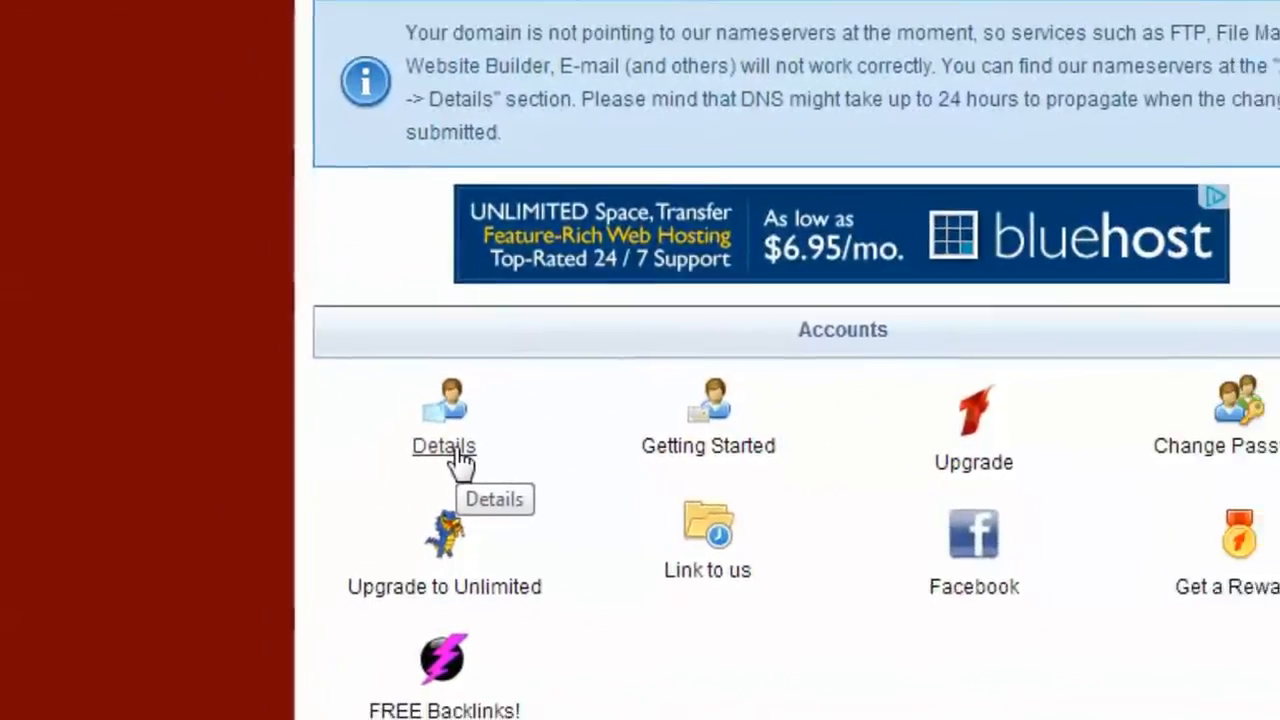
{"action": "left_click", "coordinate": [525, 458]}
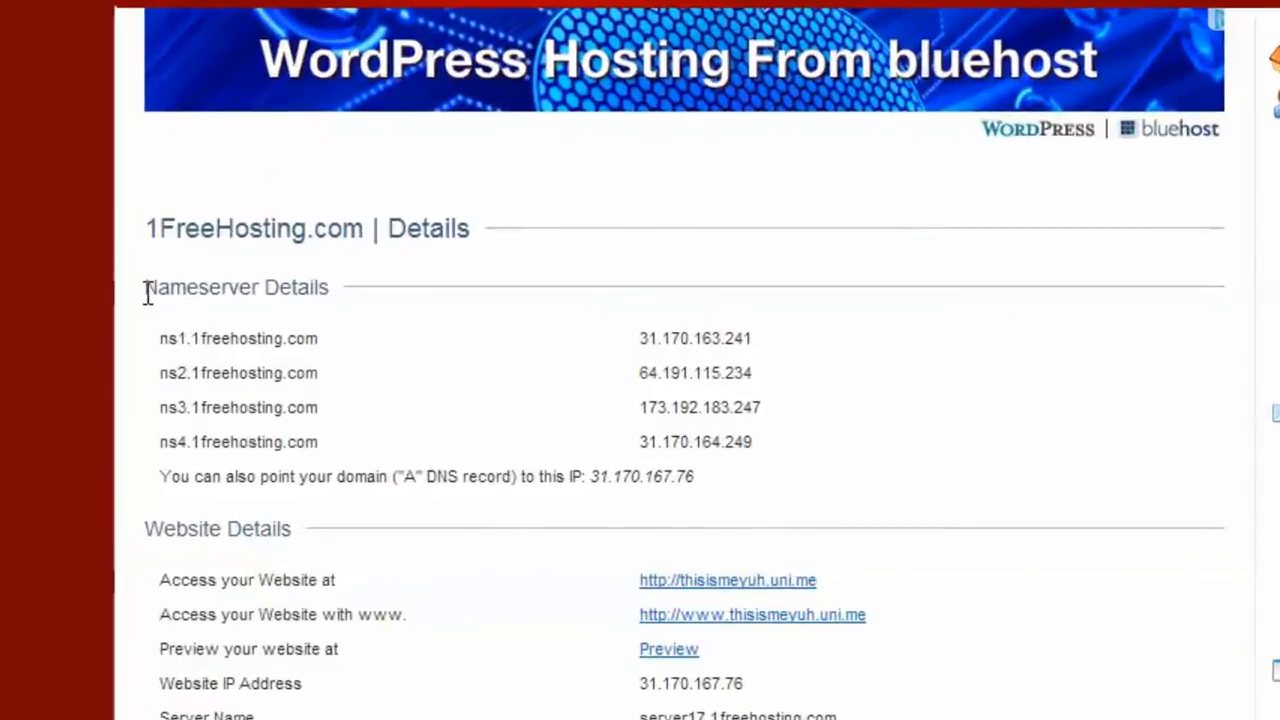
{"action": "left_click_drag", "start_coordinate": [146, 287], "coordinate": [338, 282]}
{"action": "left_click", "coordinate": [298, 338]}
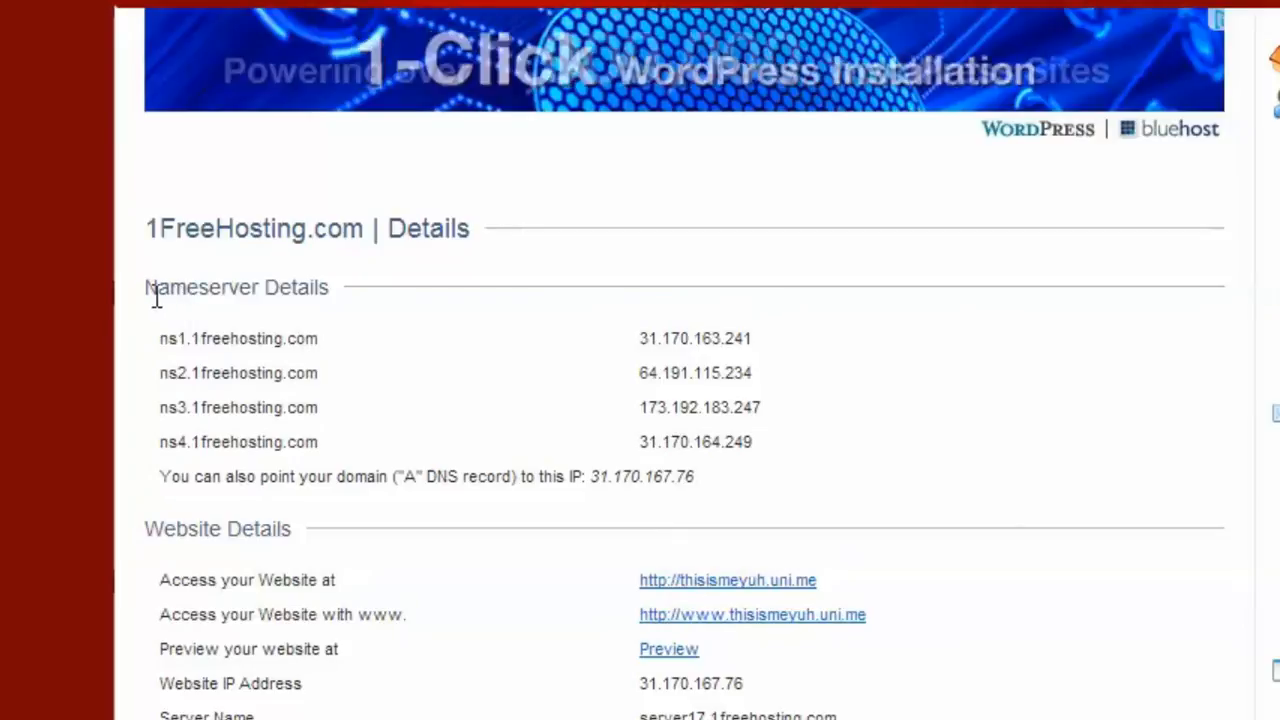
{"action": "left_click_drag", "start_coordinate": [161, 340], "coordinate": [320, 336]}
{"action": "left_click_drag", "start_coordinate": [166, 372], "coordinate": [278, 374]}
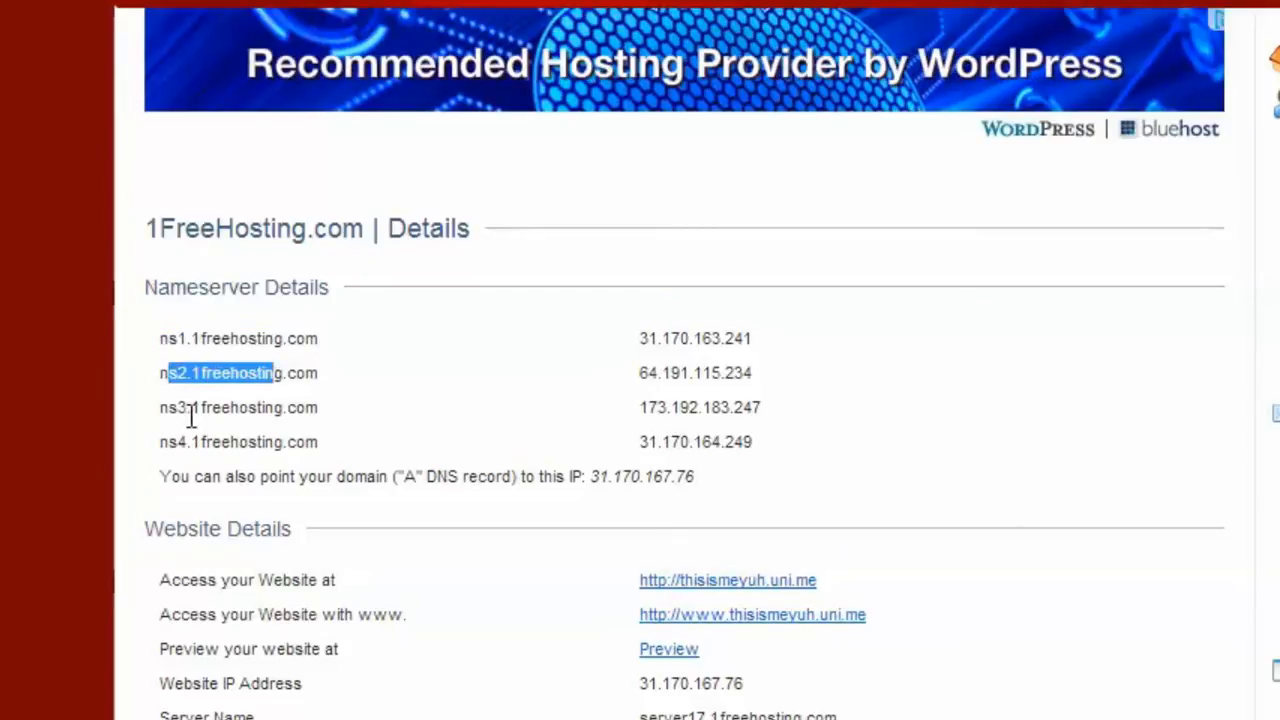
{"action": "left_click_drag", "start_coordinate": [168, 407], "coordinate": [272, 432]}
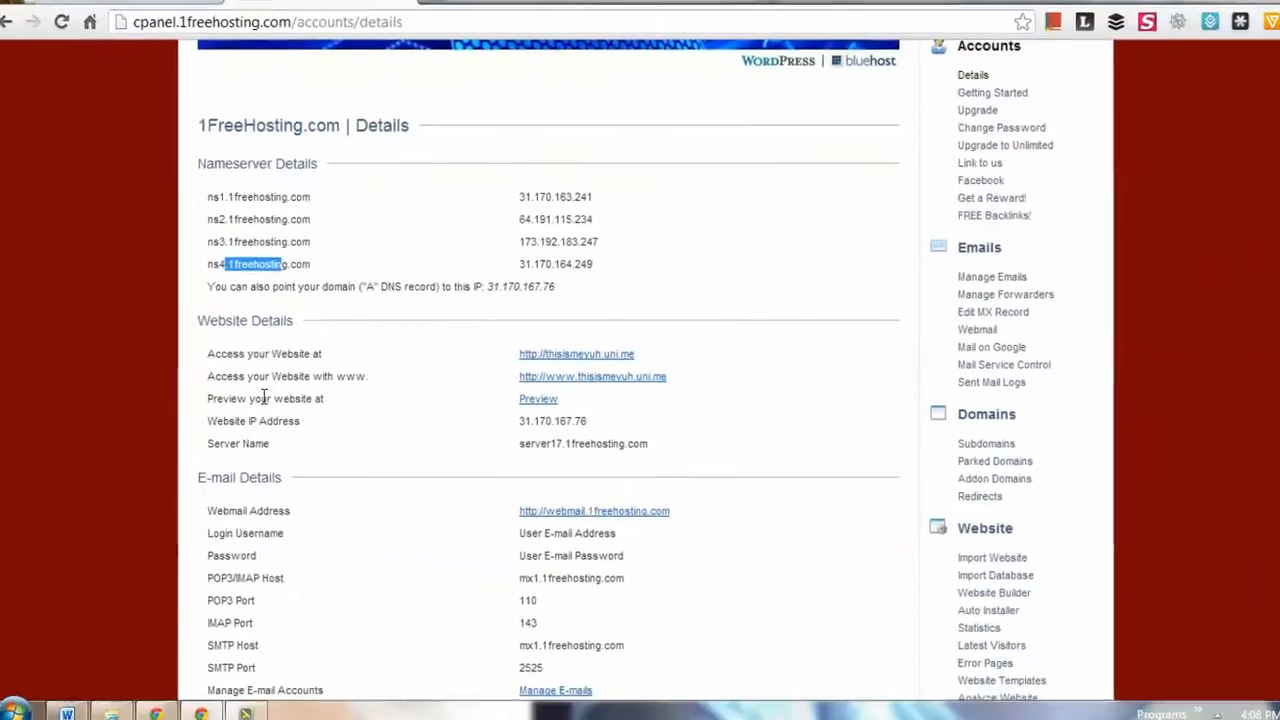
- Copy ns1.1freehosting.com from the hosting details into Nameserver 1 of the uni.me domain
{"action": "left_click_drag", "start_coordinate": [212, 211], "coordinate": [288, 205]}
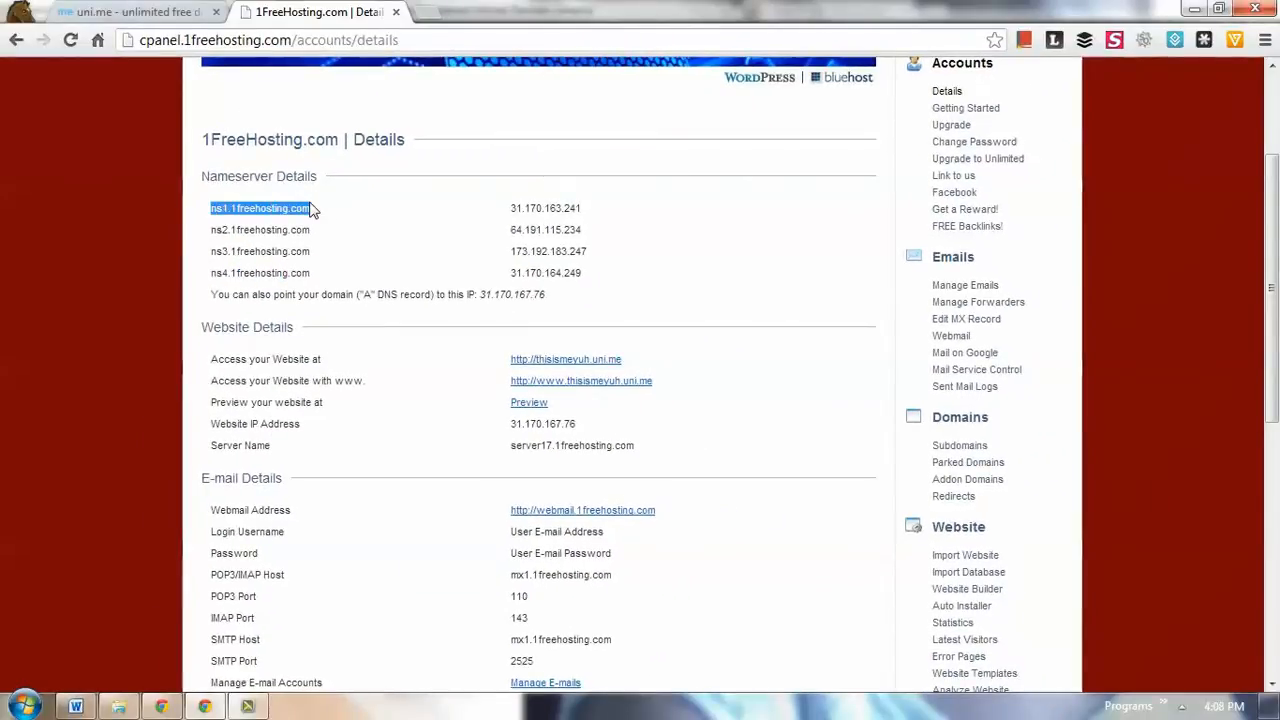
{"action": "key", "text": "ctrl+c"}
{"action": "left_click", "coordinate": [130, 12]}
{"action": "left_click", "coordinate": [377, 286]}
{"action": "key", "text": "ctrl+v"}
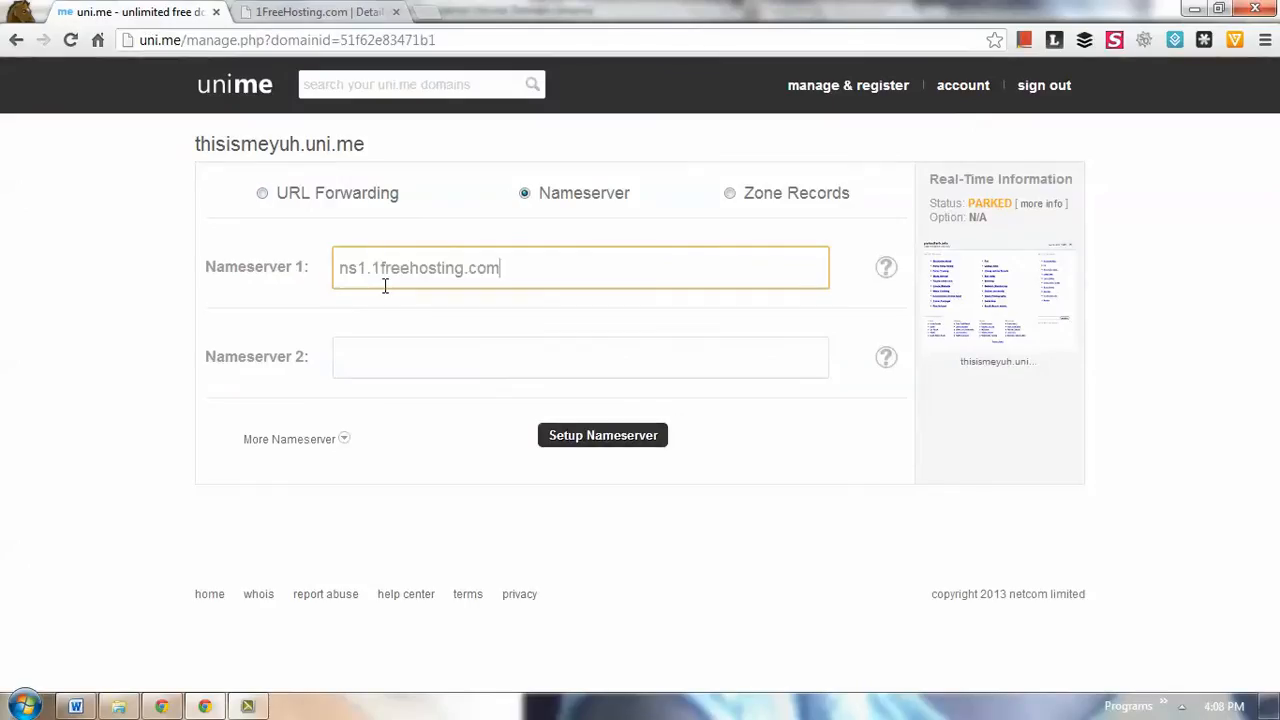
- Copy ns2.1freehosting.com from the hosting details into Nameserver 2 of the uni.me domain
{"action": "left_click", "coordinate": [300, 12]}
{"action": "left_click_drag", "start_coordinate": [211, 230], "coordinate": [316, 231]}
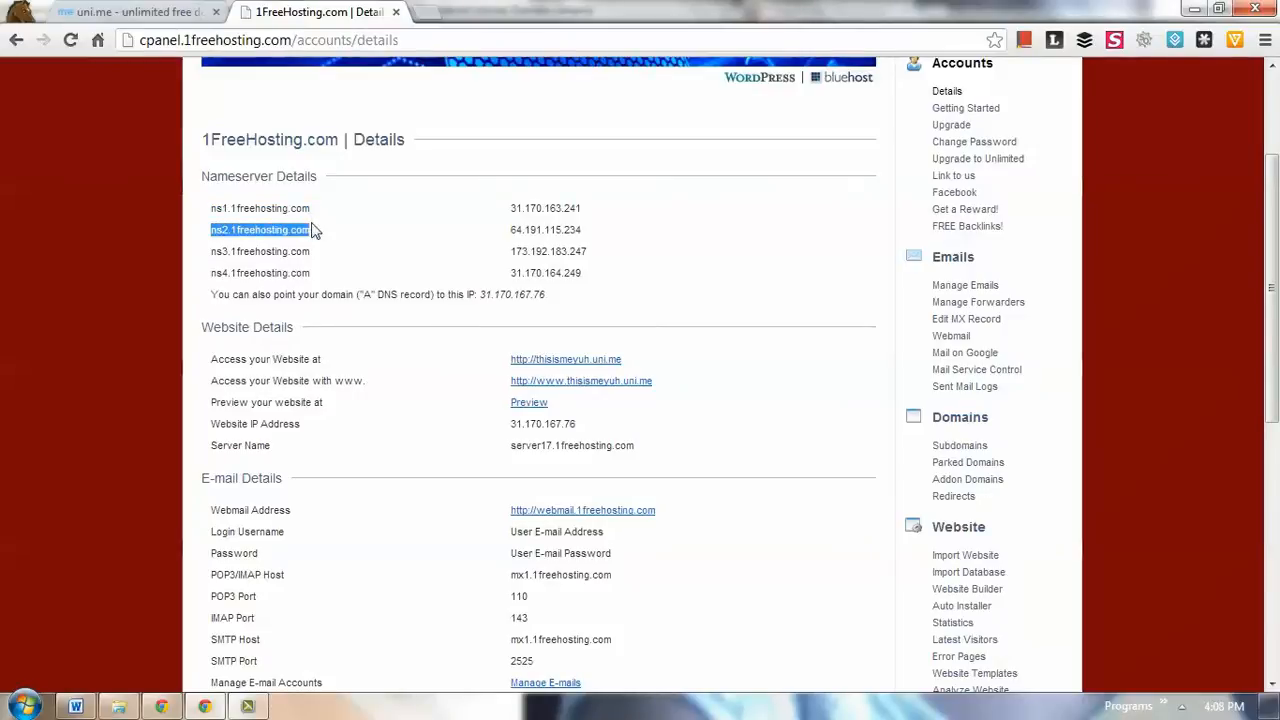
{"action": "key", "text": "ctrl+c"}
{"action": "left_click", "coordinate": [130, 12]}
{"action": "left_click", "coordinate": [400, 343]}
{"action": "key", "text": "ctrl+v"}
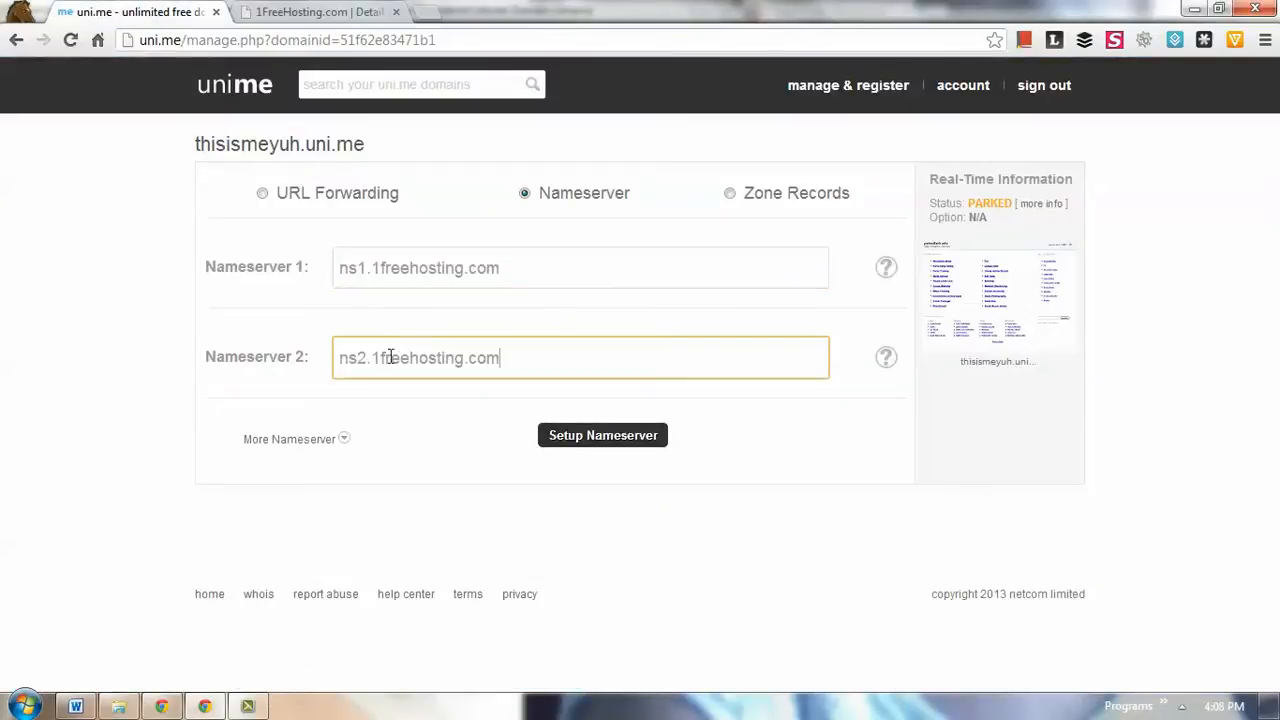
- Reveal the additional nameserver fields and copy ns3.1freehosting.com from the hosting details into Nameserver 3
{"action": "left_click", "coordinate": [318, 445]}
{"action": "left_click", "coordinate": [331, 434]}
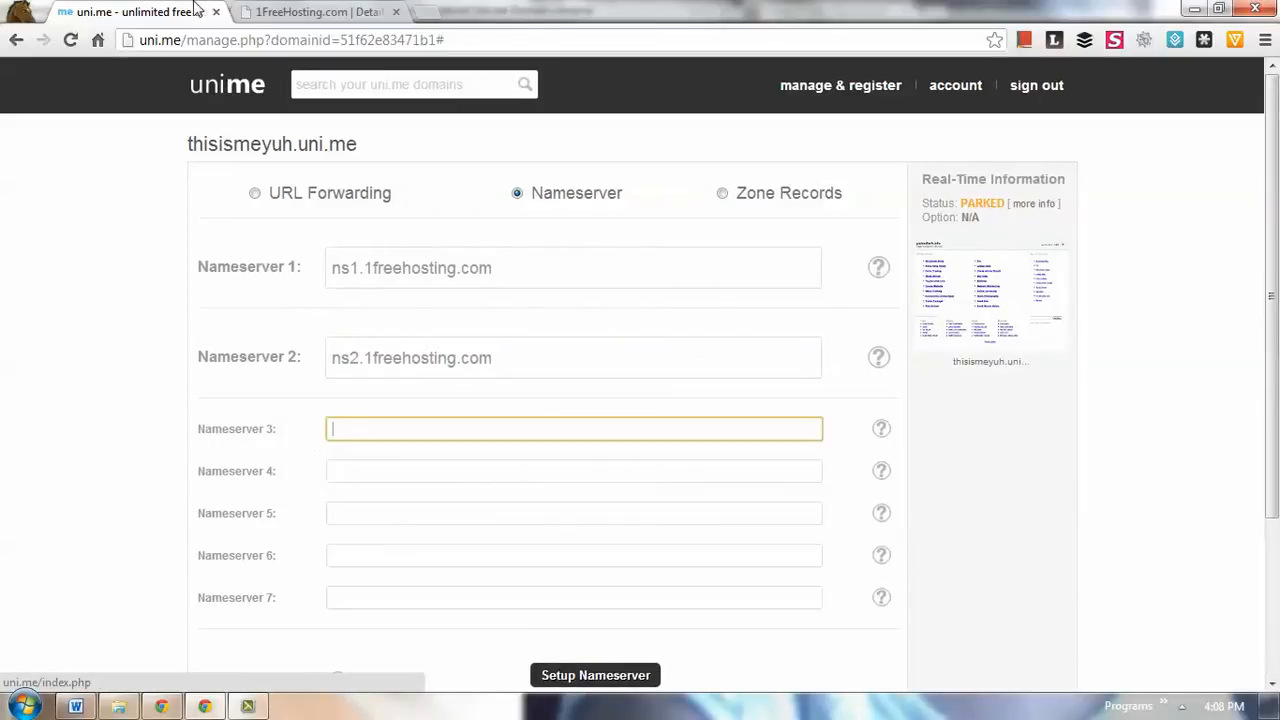
{"action": "left_click", "coordinate": [310, 12]}
{"action": "mouse_move", "coordinate": [215, 245]}
{"action": "left_mouse_down"}
{"action": "mouse_move", "coordinate": [300, 251]}
{"action": "mouse_move", "coordinate": [210, 251]}
{"action": "left_mouse_up"}
{"action": "left_click", "coordinate": [112, 10]}
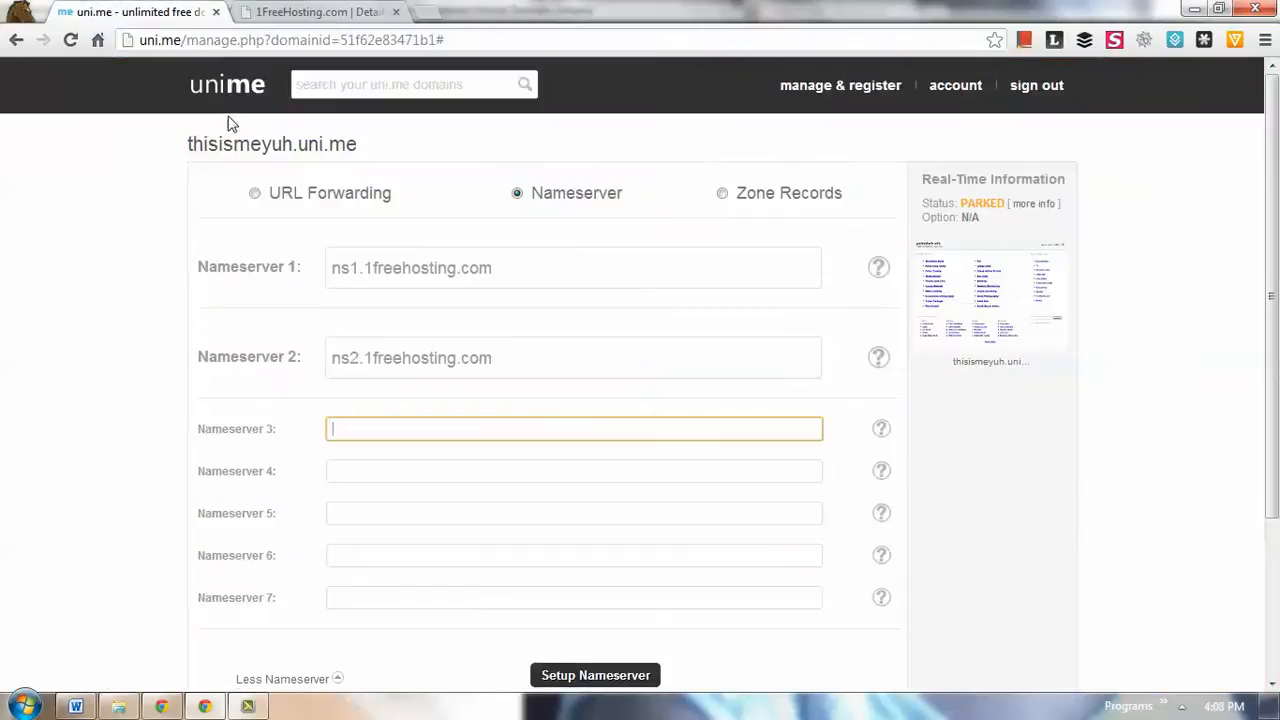
{"action": "key", "text": "ctrl+v"}
- Copy ns4.1freehosting.com from the hosting details into Nameserver 4 of the uni.me domain
{"action": "left_click", "coordinate": [305, 12]}
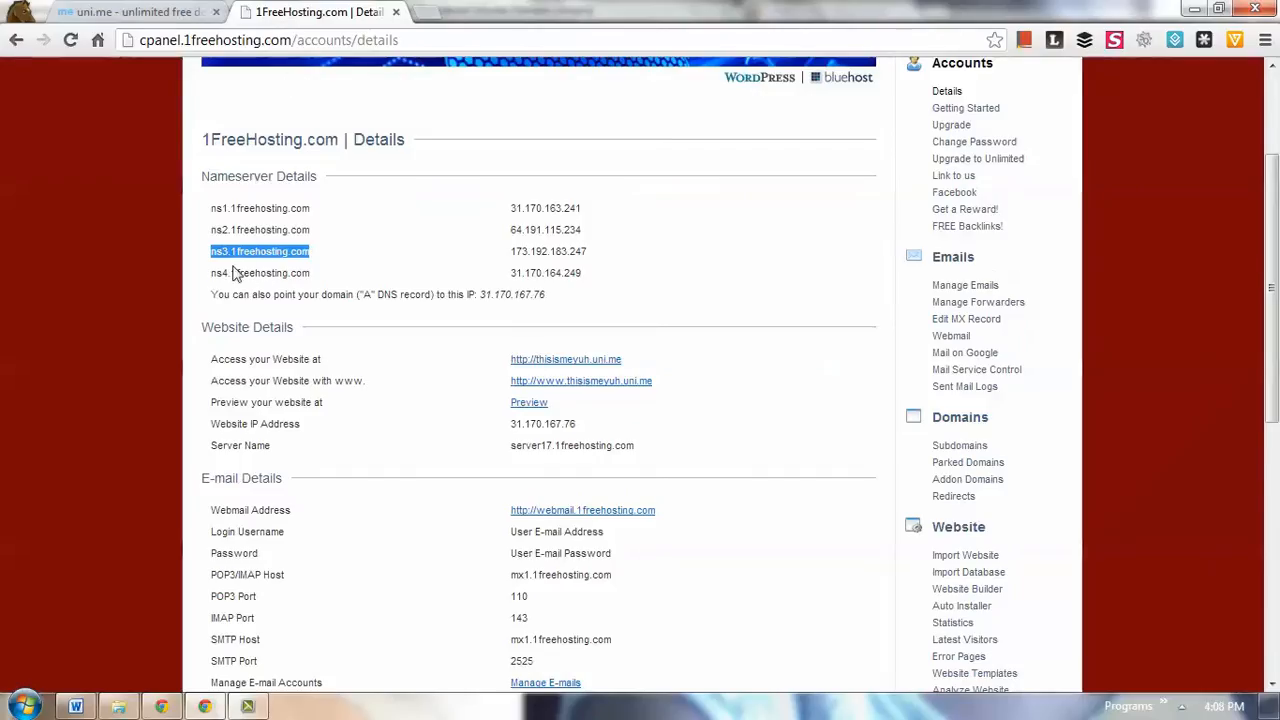
{"action": "left_click_drag", "start_coordinate": [212, 272], "coordinate": [313, 276]}
{"action": "key", "text": "ctrl+c"}
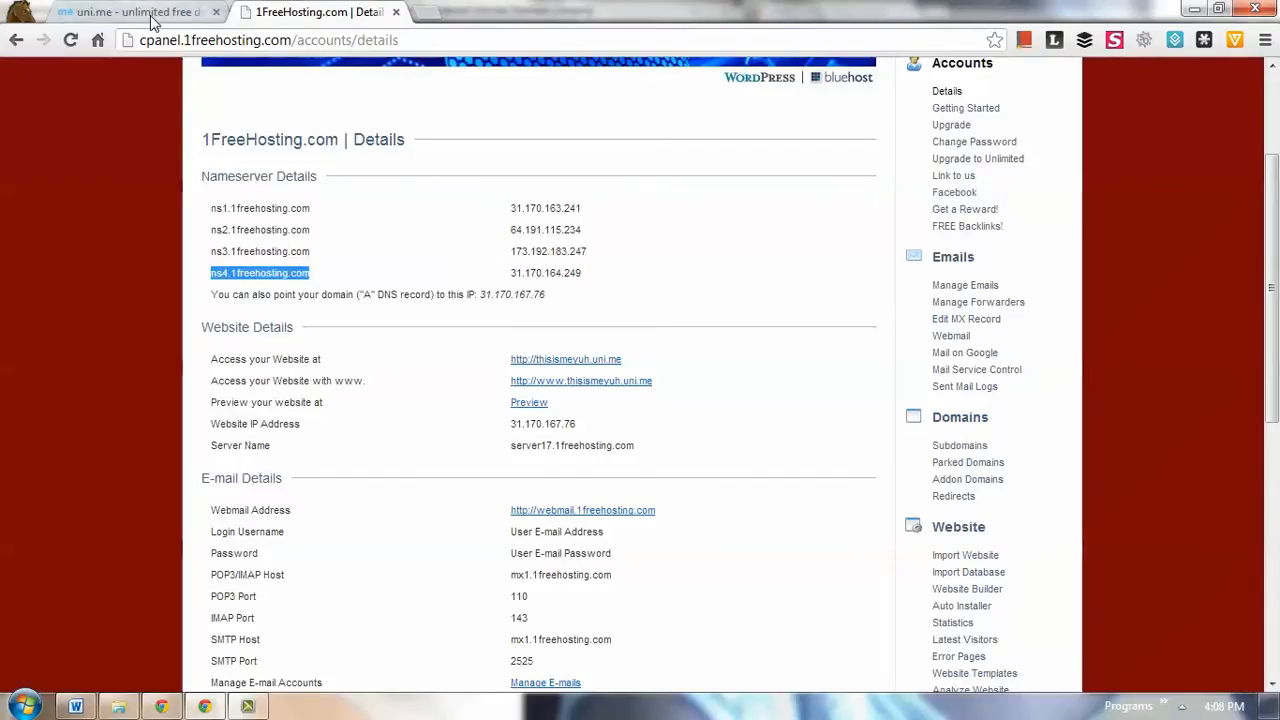
{"action": "left_click", "coordinate": [150, 14]}
{"action": "left_click", "coordinate": [384, 463]}
{"action": "key", "text": "ctrl+v"}
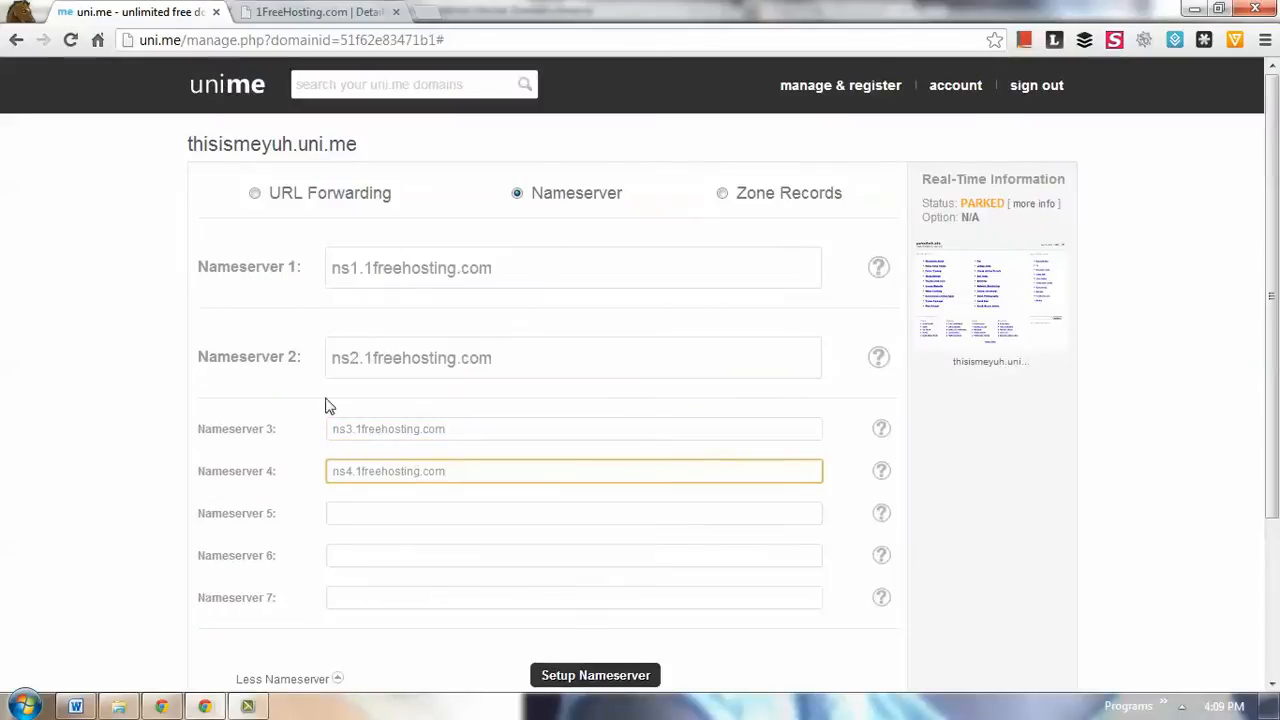
- Review the domain name and the entered nameservers, and compare them with the nameserver list in the 1FreeHosting account details
{"action": "left_click_drag", "start_coordinate": [202, 147], "coordinate": [234, 147]}
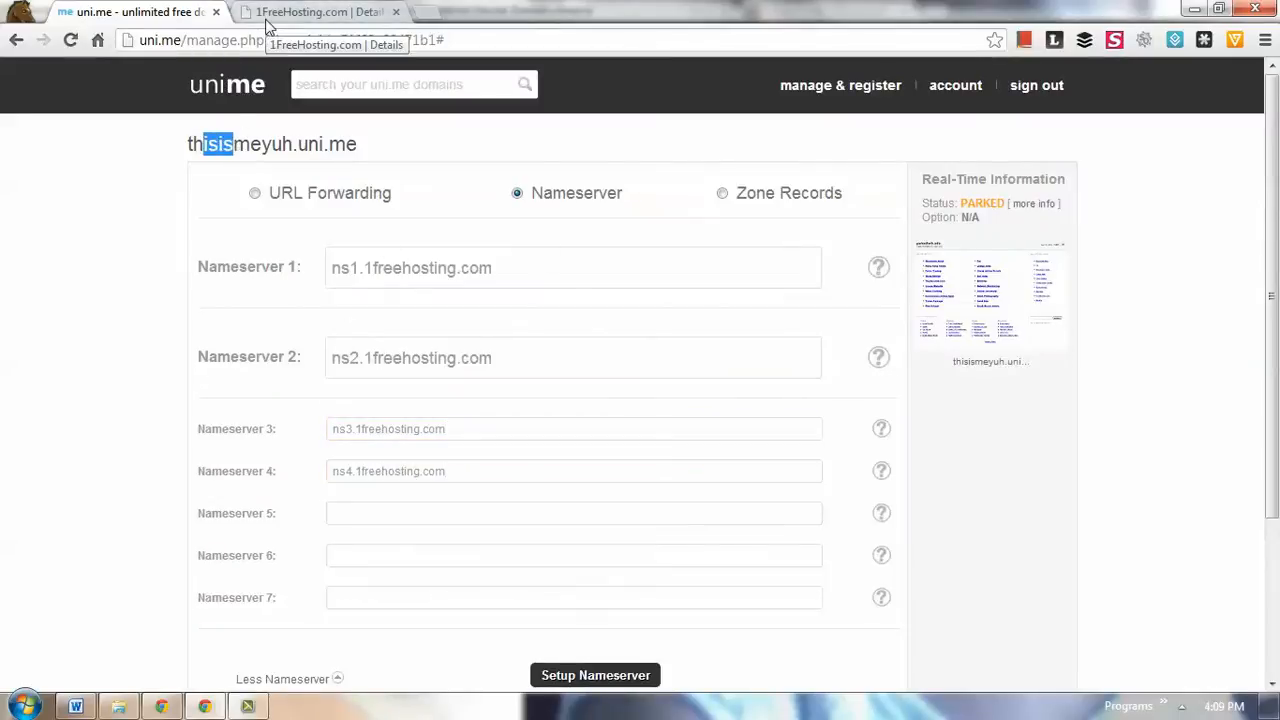
{"action": "left_click_drag", "start_coordinate": [500, 268], "coordinate": [288, 275]}
{"action": "left_click_drag", "start_coordinate": [505, 362], "coordinate": [341, 360]}
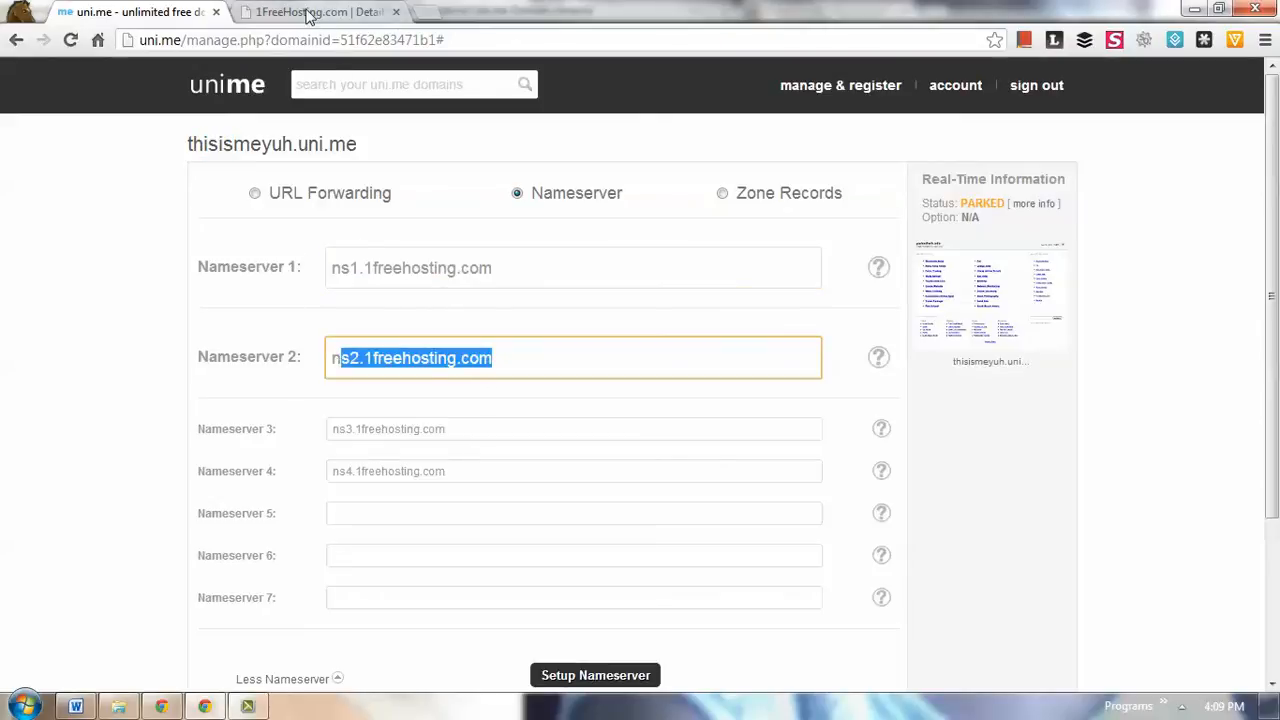
{"action": "scroll", "coordinate": [291, 630], "scroll_direction": "down", "scroll_amount": 1}
{"action": "left_click_drag", "start_coordinate": [495, 175], "coordinate": [241, 308]}
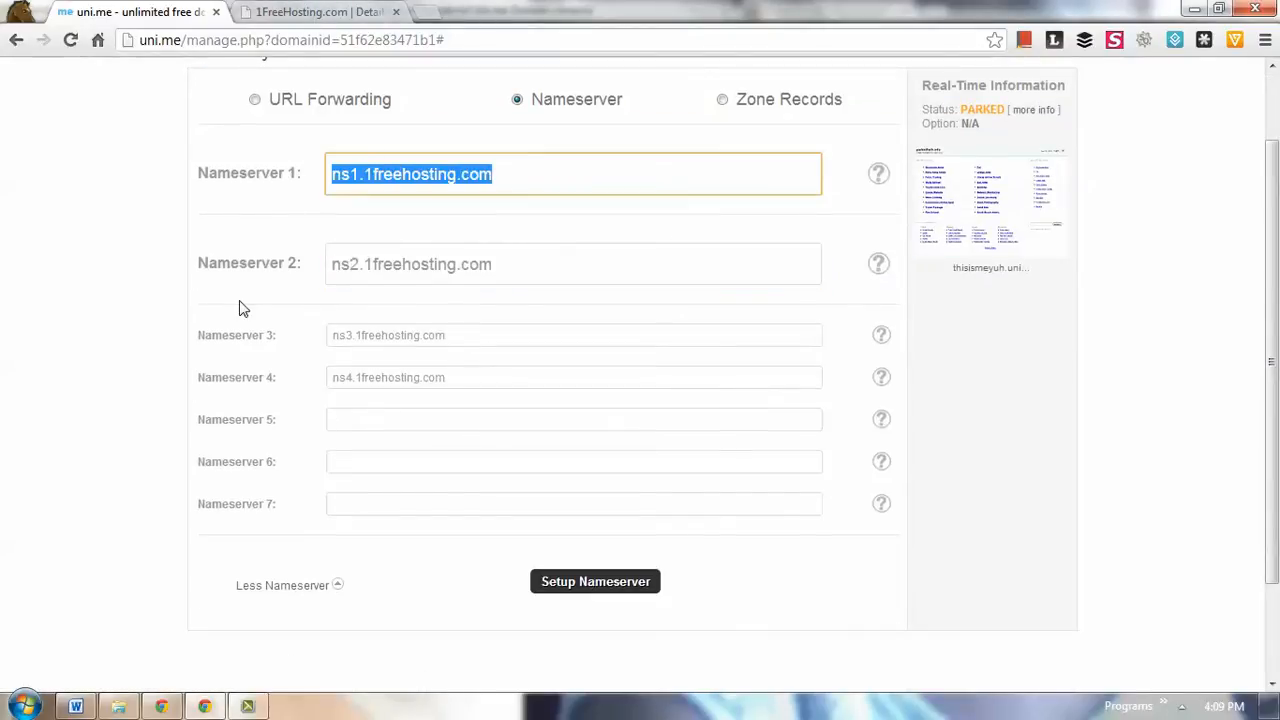
{"action": "scroll", "coordinate": [241, 315], "scroll_direction": "up", "scroll_amount": 1}
{"action": "left_click", "coordinate": [355, 277]}
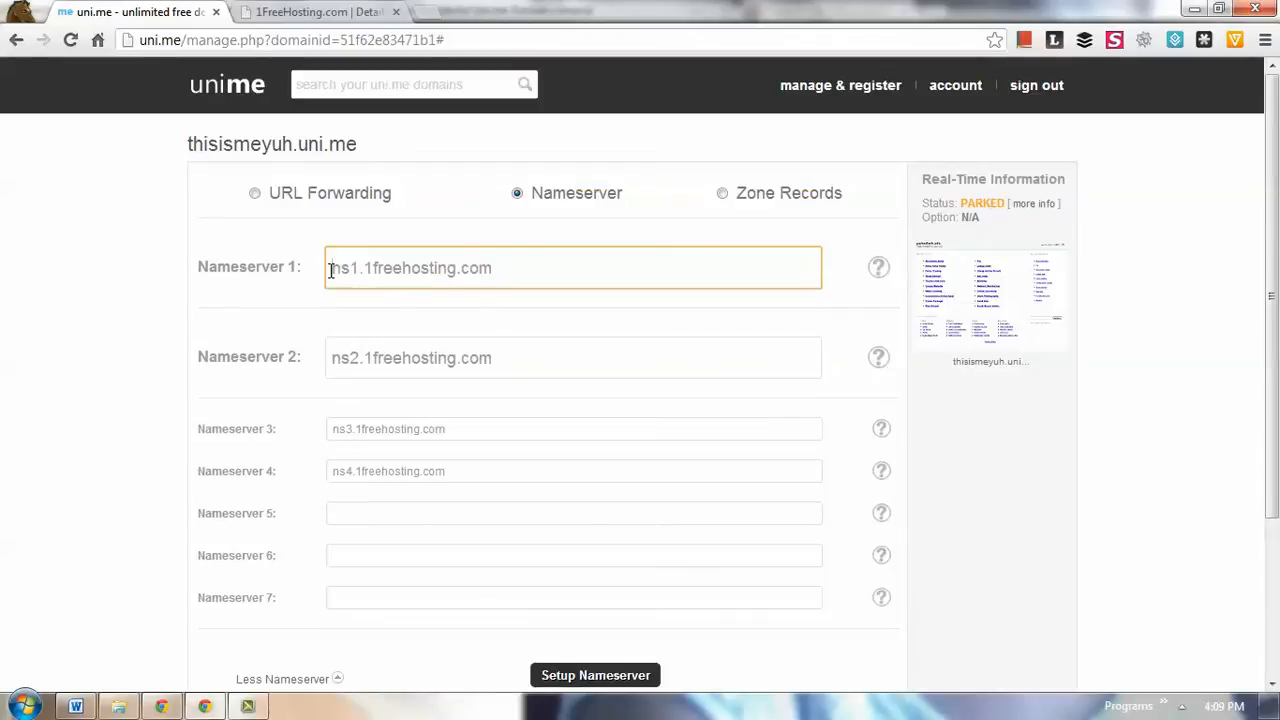
{"action": "left_click_drag", "start_coordinate": [331, 270], "coordinate": [558, 250]}
{"action": "left_click", "coordinate": [496, 358]}
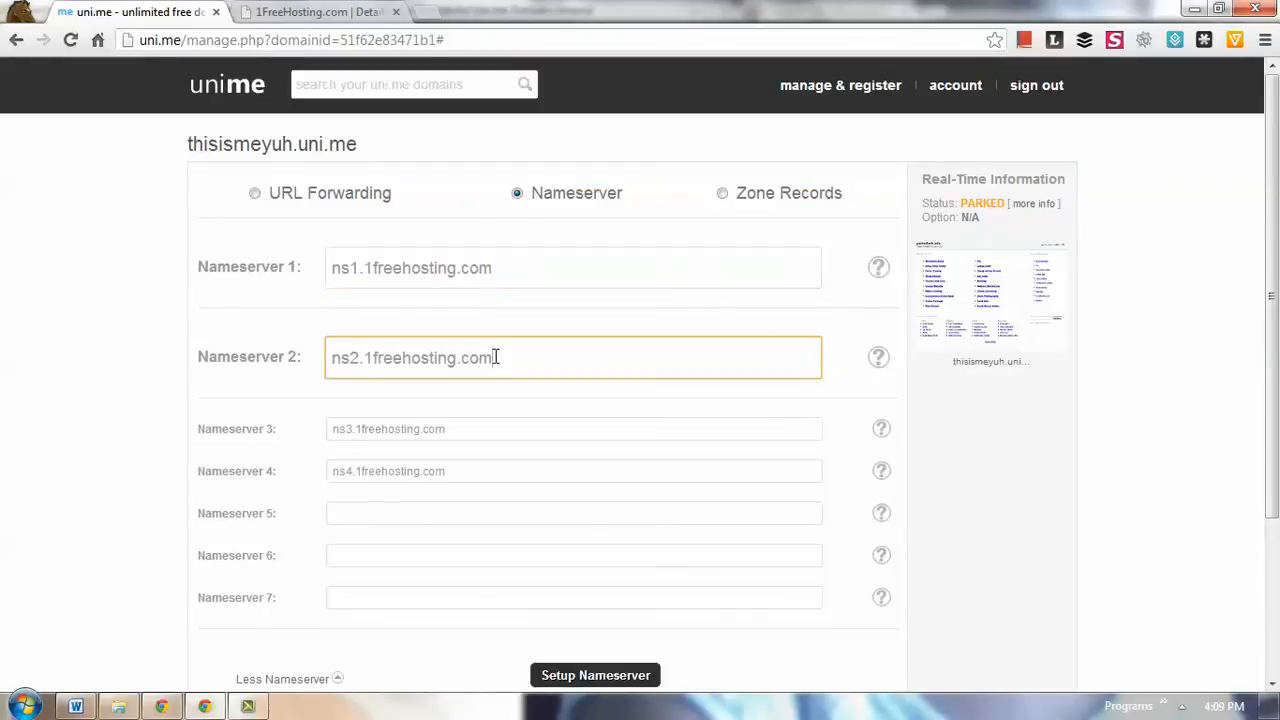
{"action": "left_click_drag", "start_coordinate": [498, 268], "coordinate": [322, 268]}
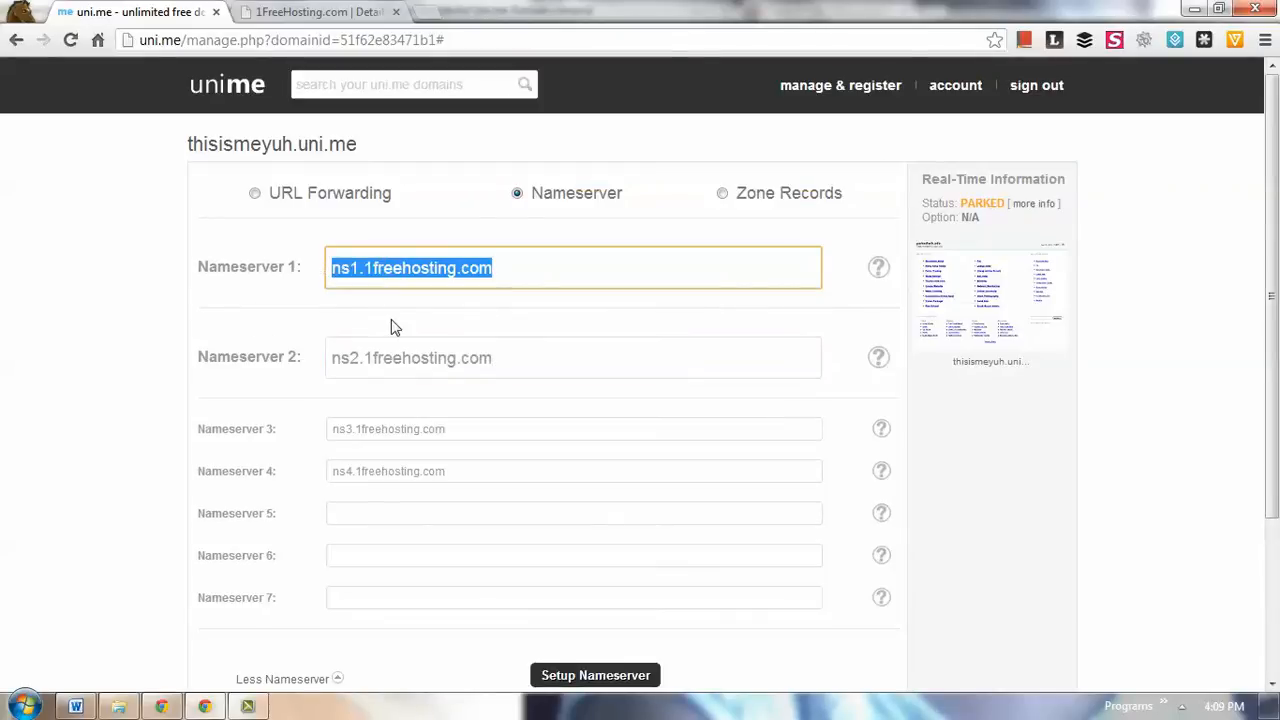
{"action": "left_click", "coordinate": [510, 270]}
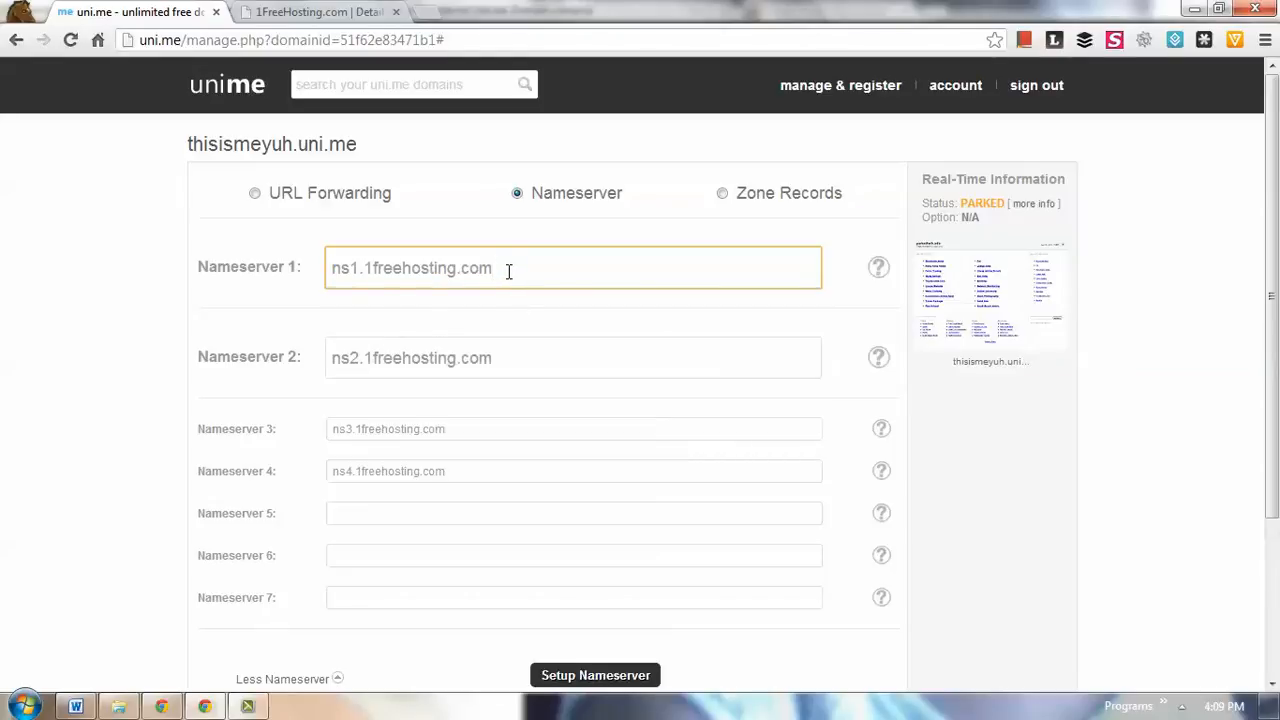
{"action": "left_click_drag", "start_coordinate": [498, 358], "coordinate": [286, 357]}
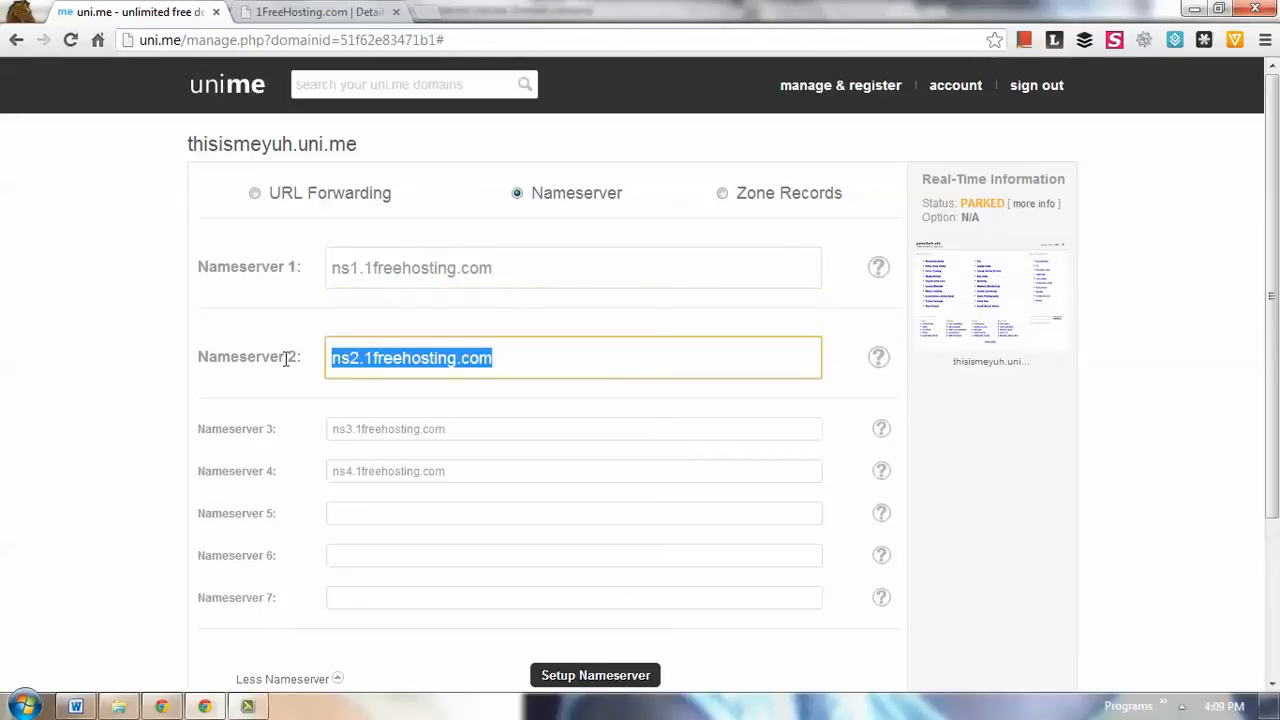
{"action": "left_click", "coordinate": [300, 12]}
{"action": "scroll", "coordinate": [197, 303], "scroll_direction": "up", "scroll_amount": 2}
{"action": "left_click", "coordinate": [310, 395]}
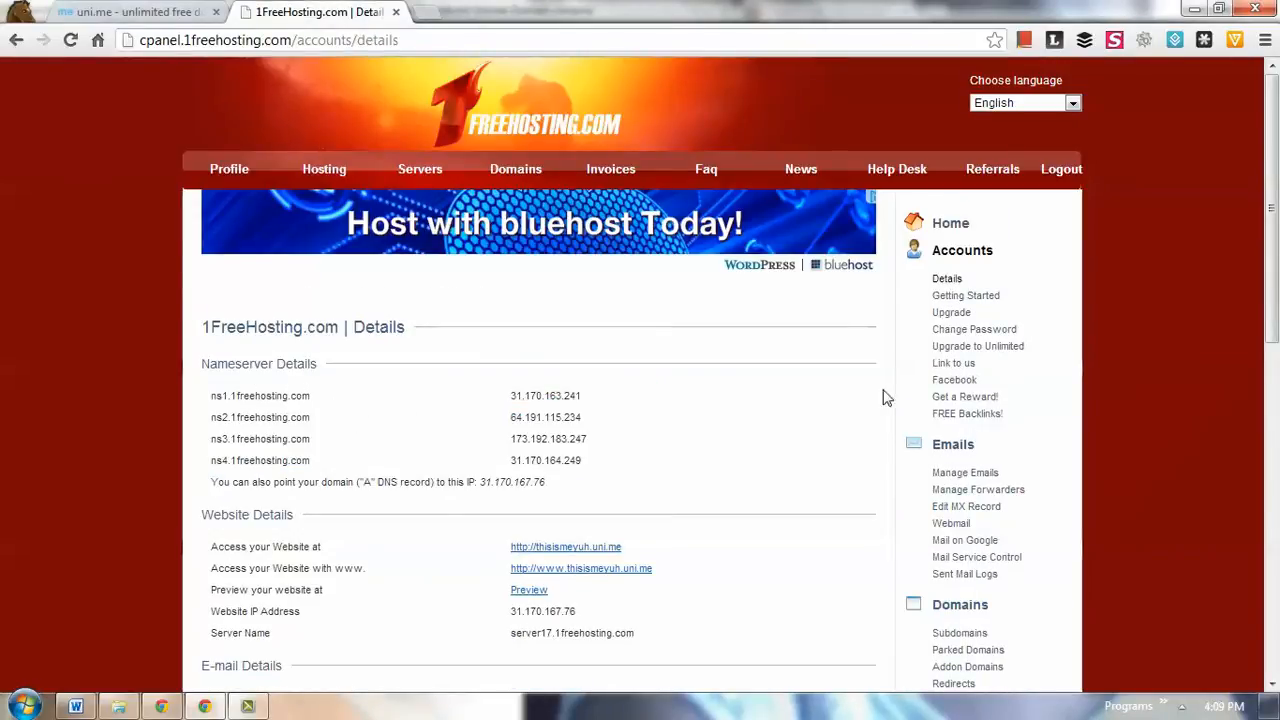
- Return to the uni.me domain page and submit the nameserver setup for thisismeyuh.uni.me
{"action": "left_click", "coordinate": [154, 16]}
{"action": "scroll", "coordinate": [560, 520], "scroll_direction": "down", "scroll_amount": 2}
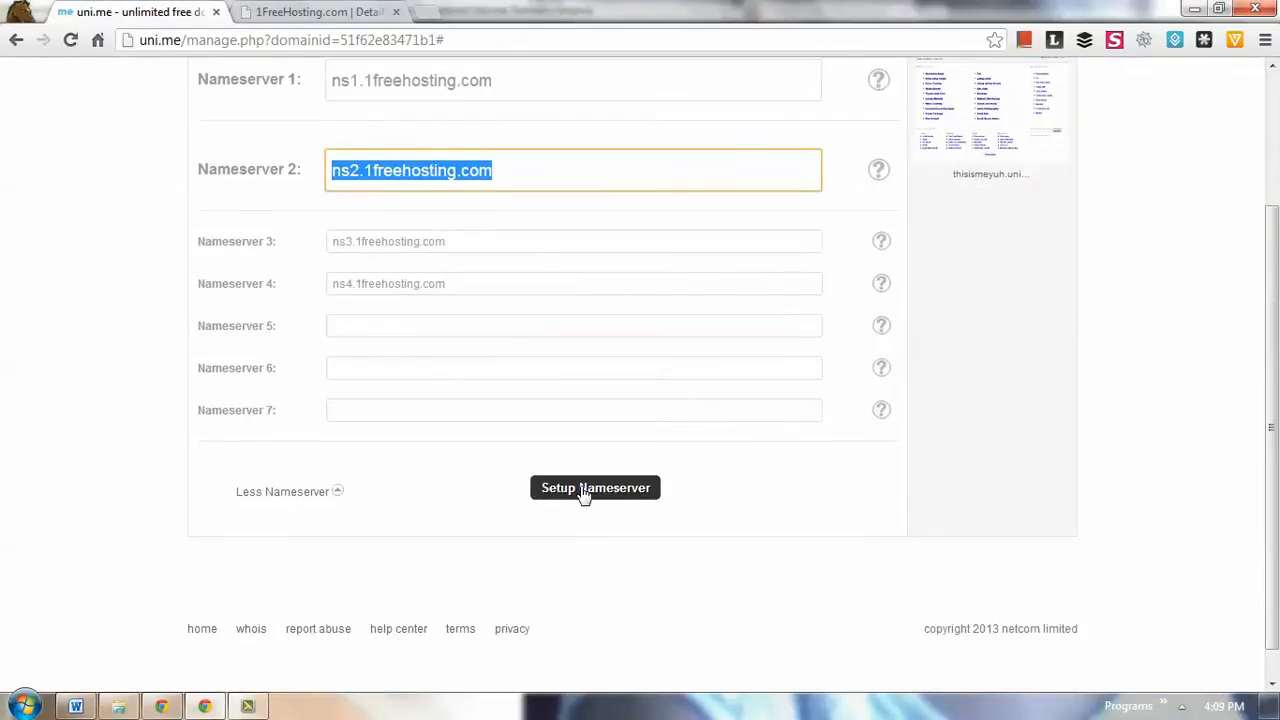
{"action": "left_click", "coordinate": [586, 490]}
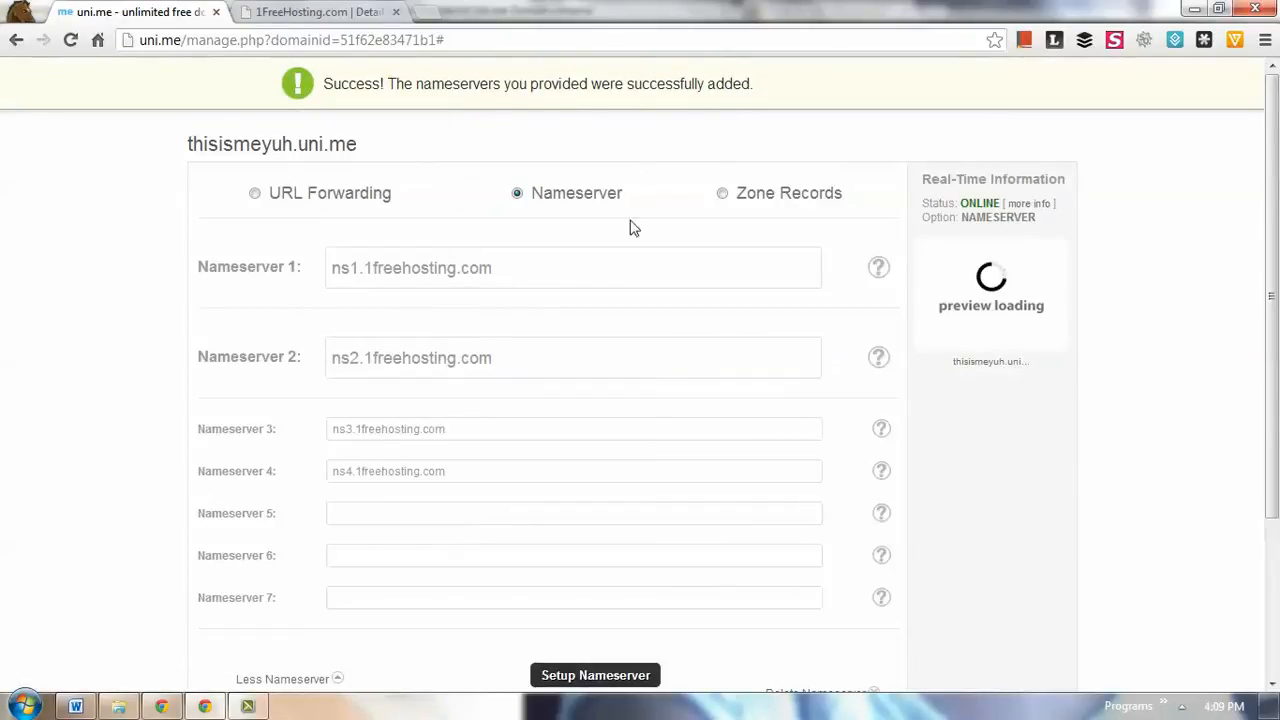
{"action": "scroll", "coordinate": [634, 357], "scroll_direction": "down", "scroll_amount": 1}
{"action": "scroll", "coordinate": [634, 357], "scroll_direction": "up", "scroll_amount": 1}
- Copy the domain name thisismeyuh.uni.me from the uni.me page and open it in a new browser tab
{"action": "left_click_drag", "start_coordinate": [358, 147], "coordinate": [186, 146]}
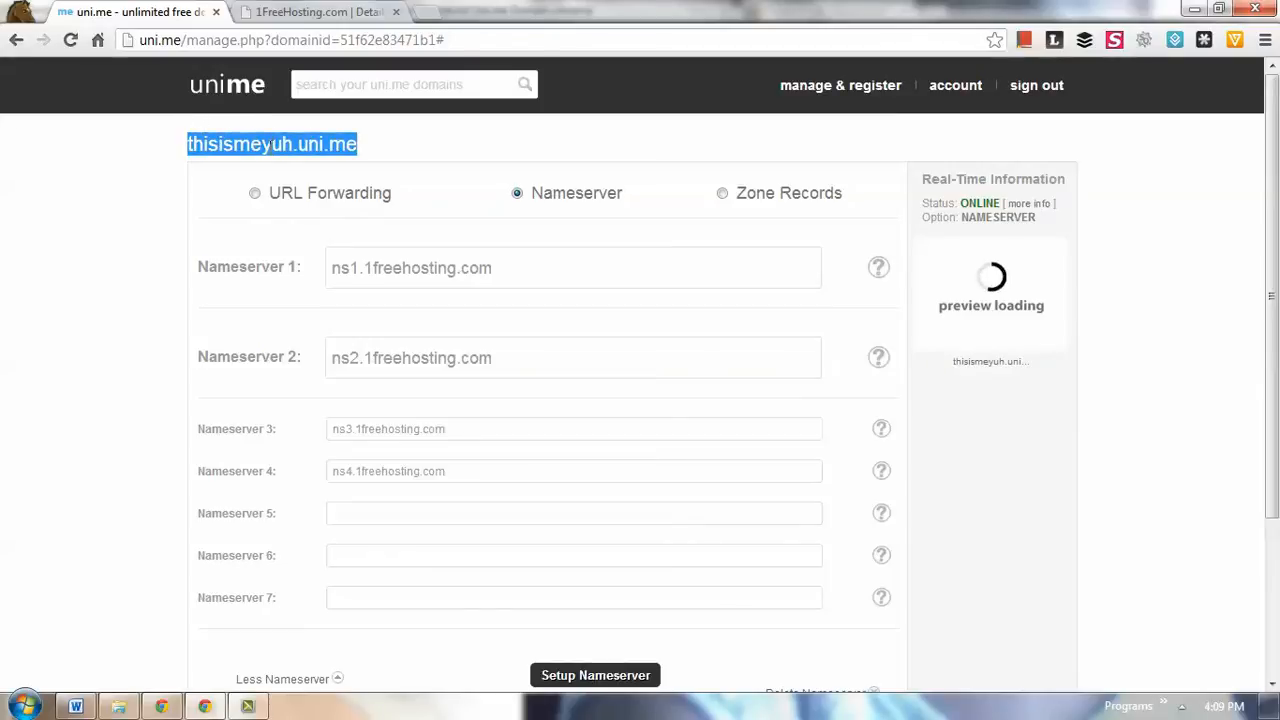
{"action": "scroll", "coordinate": [266, 190], "scroll_direction": "down", "scroll_amount": 1}
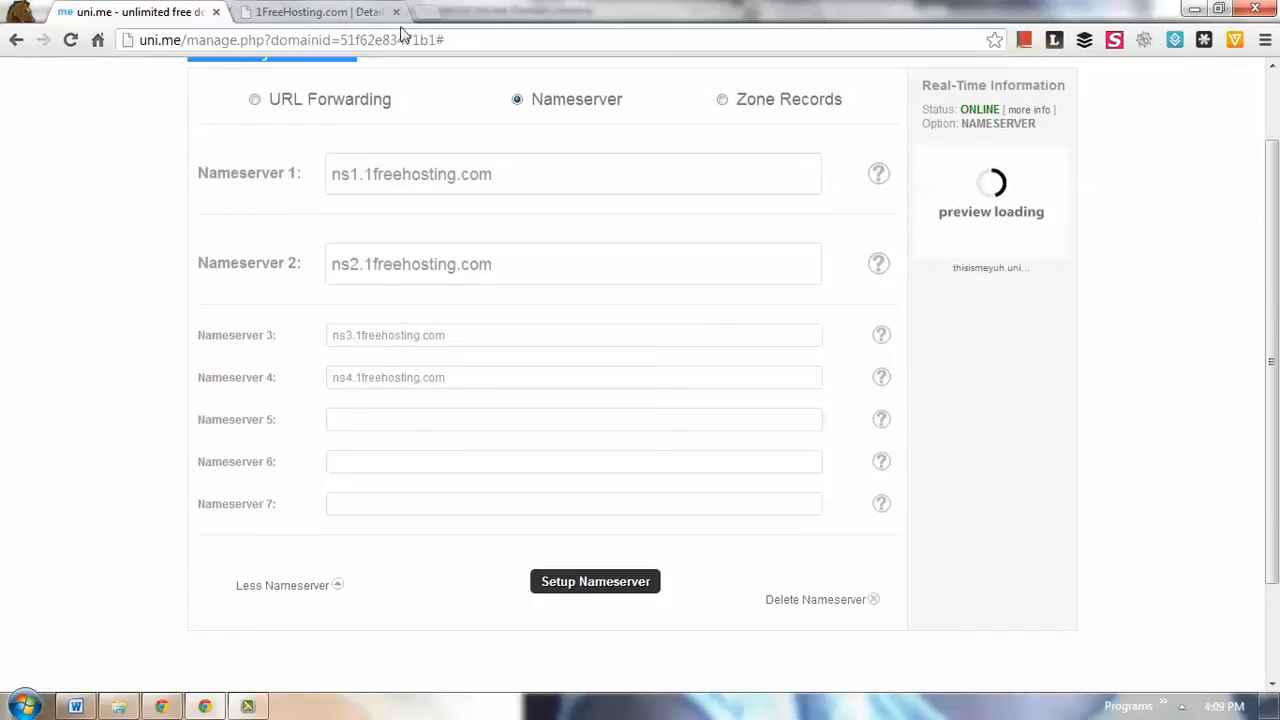
{"action": "left_click", "coordinate": [428, 12]}
{"action": "key", "text": "ctrl+v"}
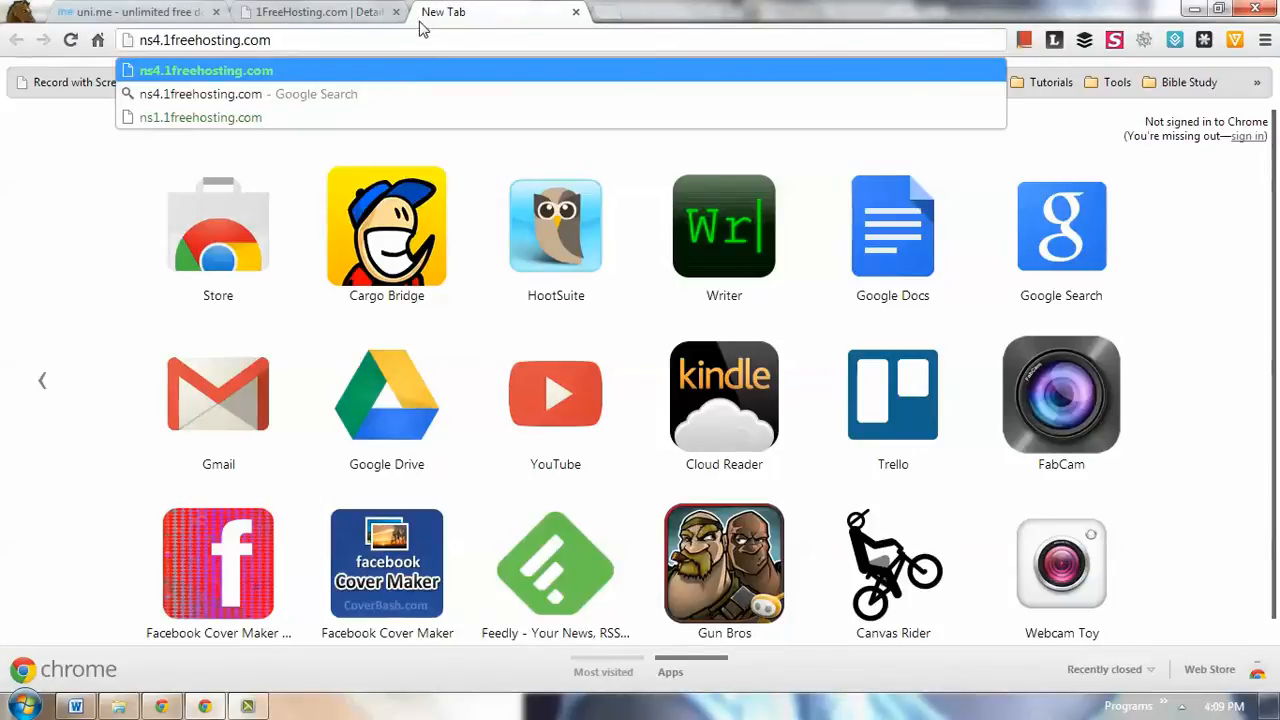
{"action": "left_click", "coordinate": [150, 14]}
{"action": "scroll", "coordinate": [183, 117], "scroll_direction": "up", "scroll_amount": 1}
{"action": "double_click", "coordinate": [197, 148]}
{"action": "left_click_drag", "start_coordinate": [197, 148], "coordinate": [362, 147]}
{"action": "key", "text": "ctrl+c"}
{"action": "left_click", "coordinate": [447, 11]}
{"action": "left_click", "coordinate": [426, 40]}
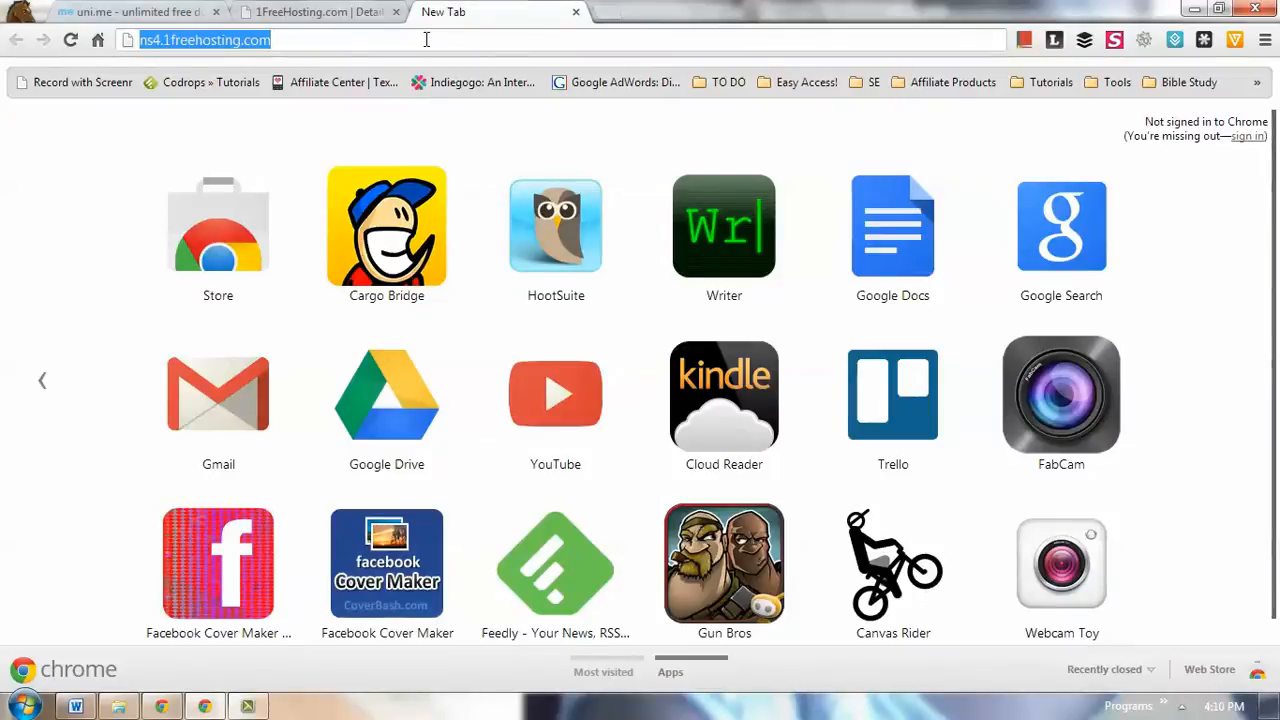
{"action": "key", "text": "ctrl+v"}
{"action": "key", "text": "Return"}
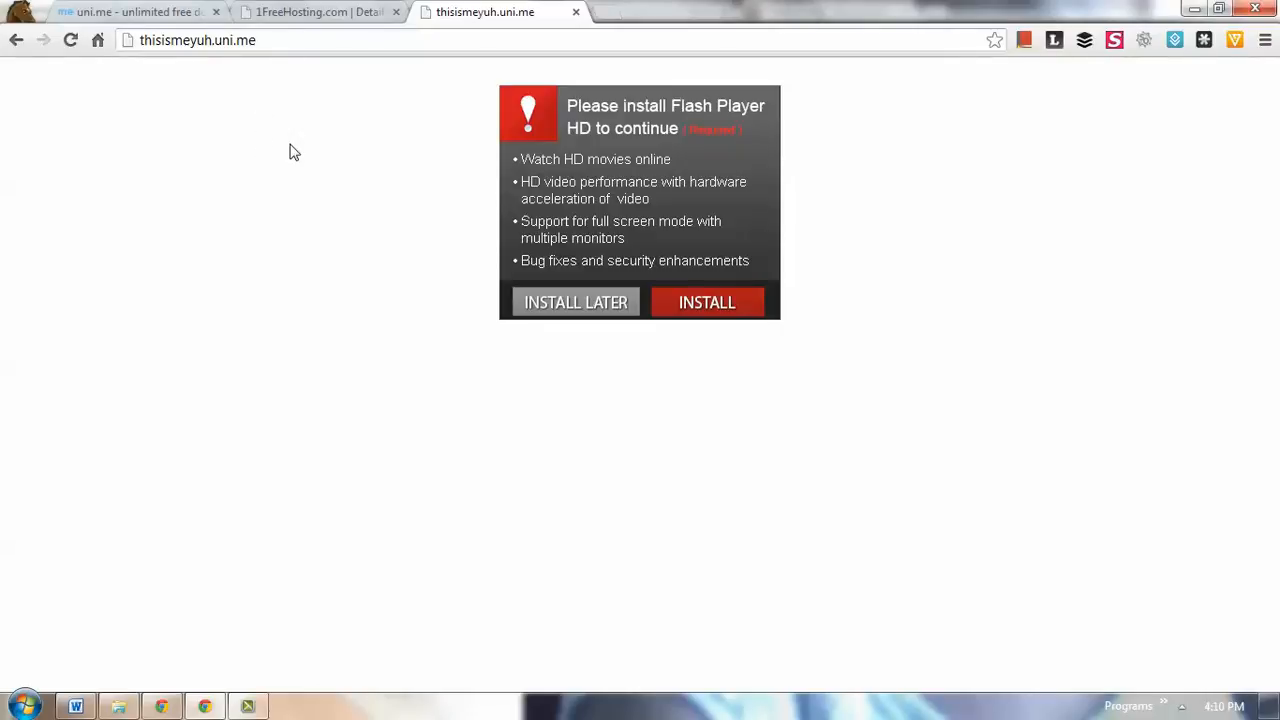
- Check the page loaded at thisismeyuh.uni.me and its address, looking back at the uni.me settings and the 1FreeHosting account details
{"action": "left_click", "coordinate": [150, 14]}
{"action": "left_click", "coordinate": [287, 14]}
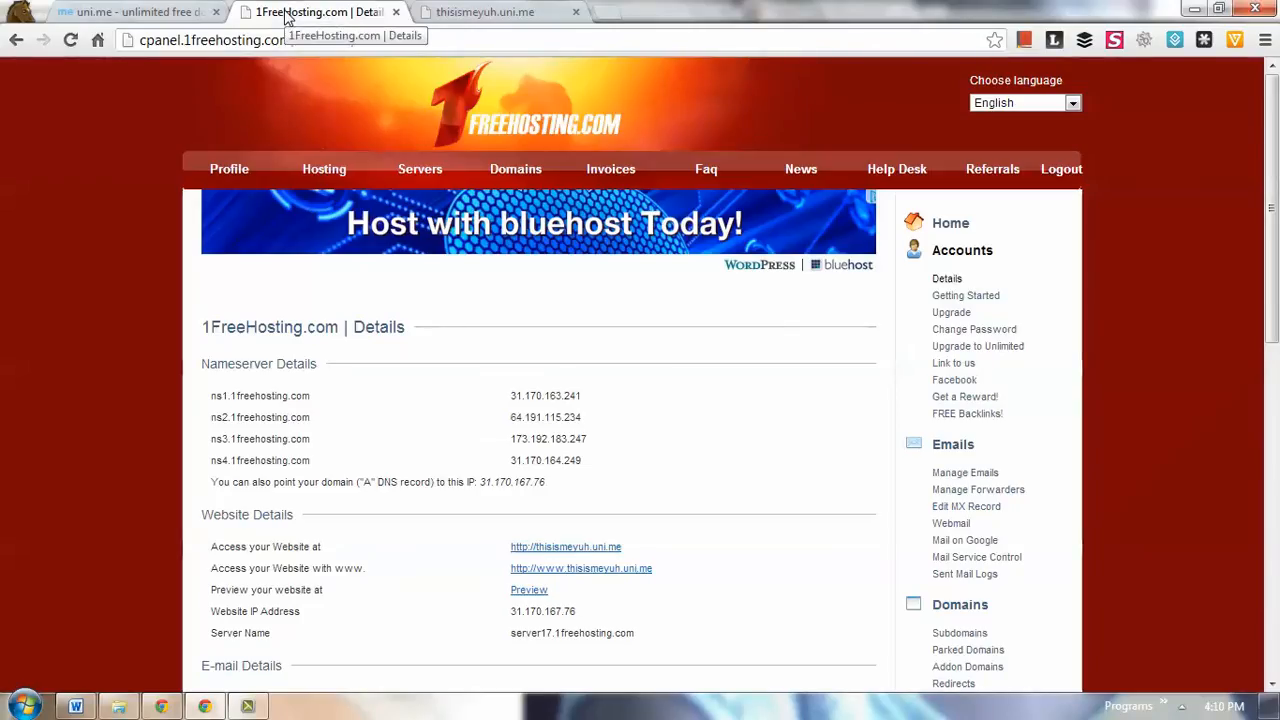
{"action": "left_click", "coordinate": [440, 12]}
{"action": "left_click", "coordinate": [285, 40]}
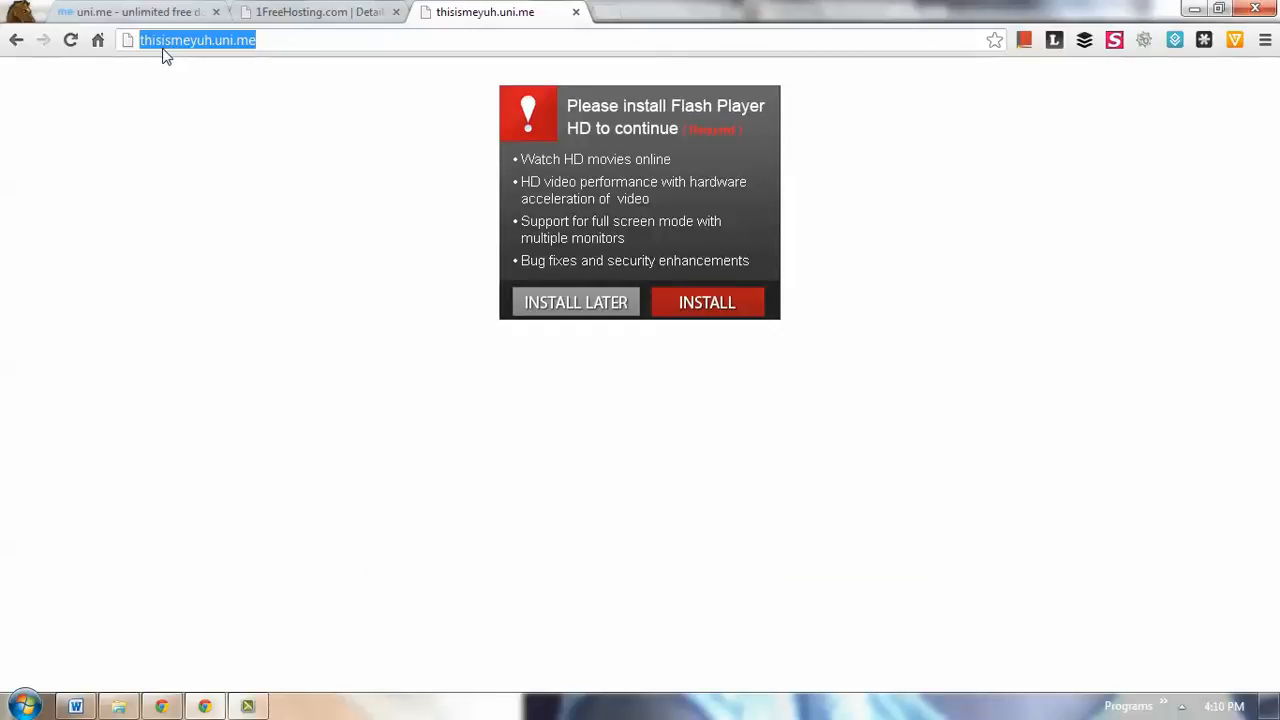
{"action": "left_click", "coordinate": [170, 48]}
{"action": "left_click", "coordinate": [300, 13]}
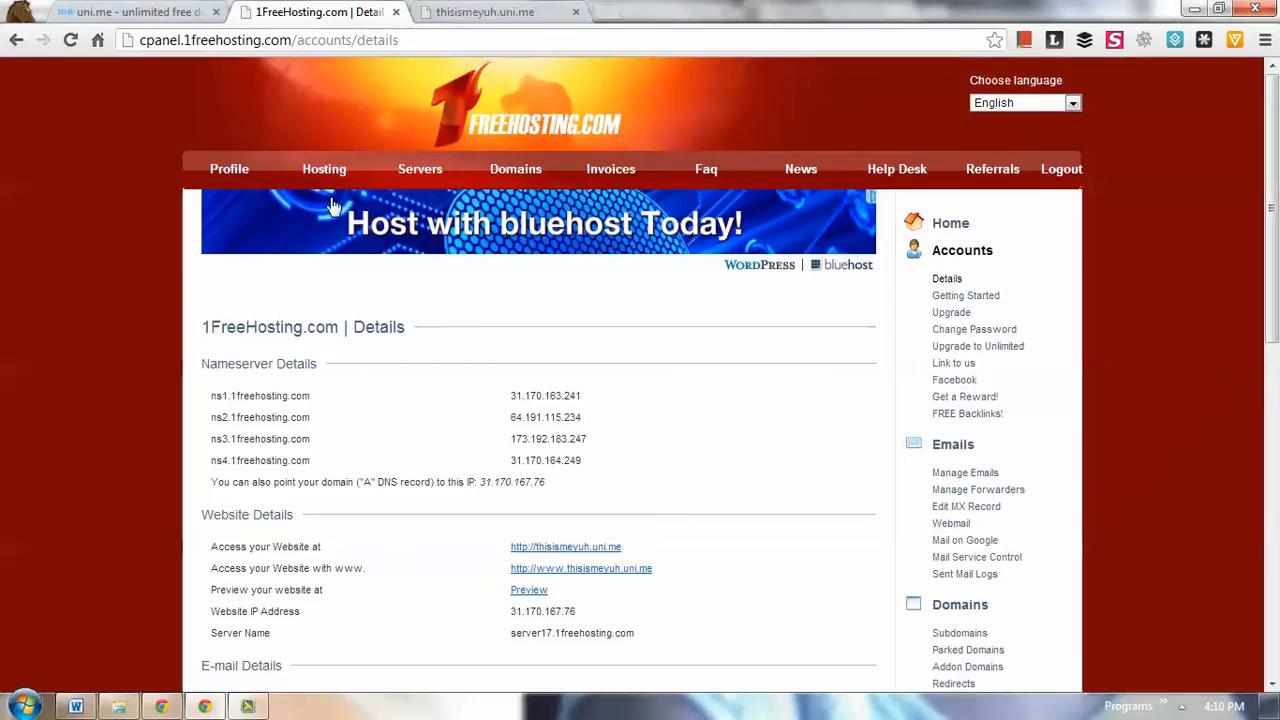
{"action": "left_click", "coordinate": [470, 13]}
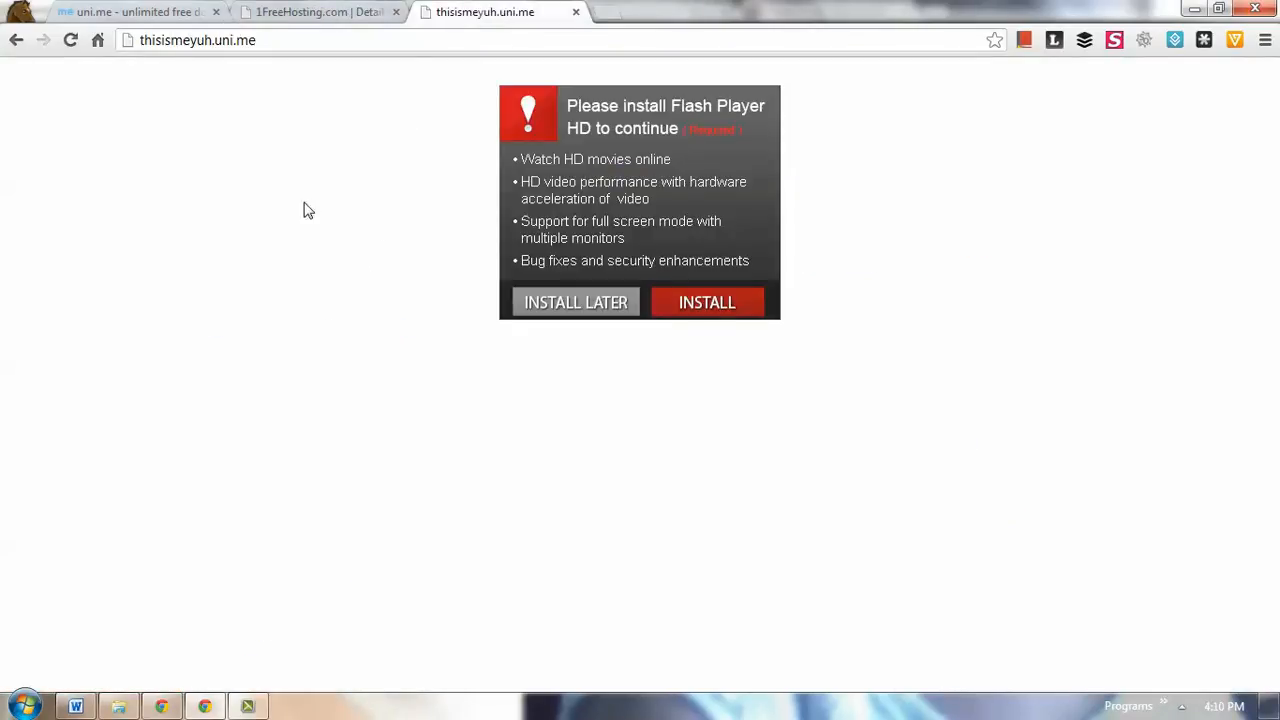